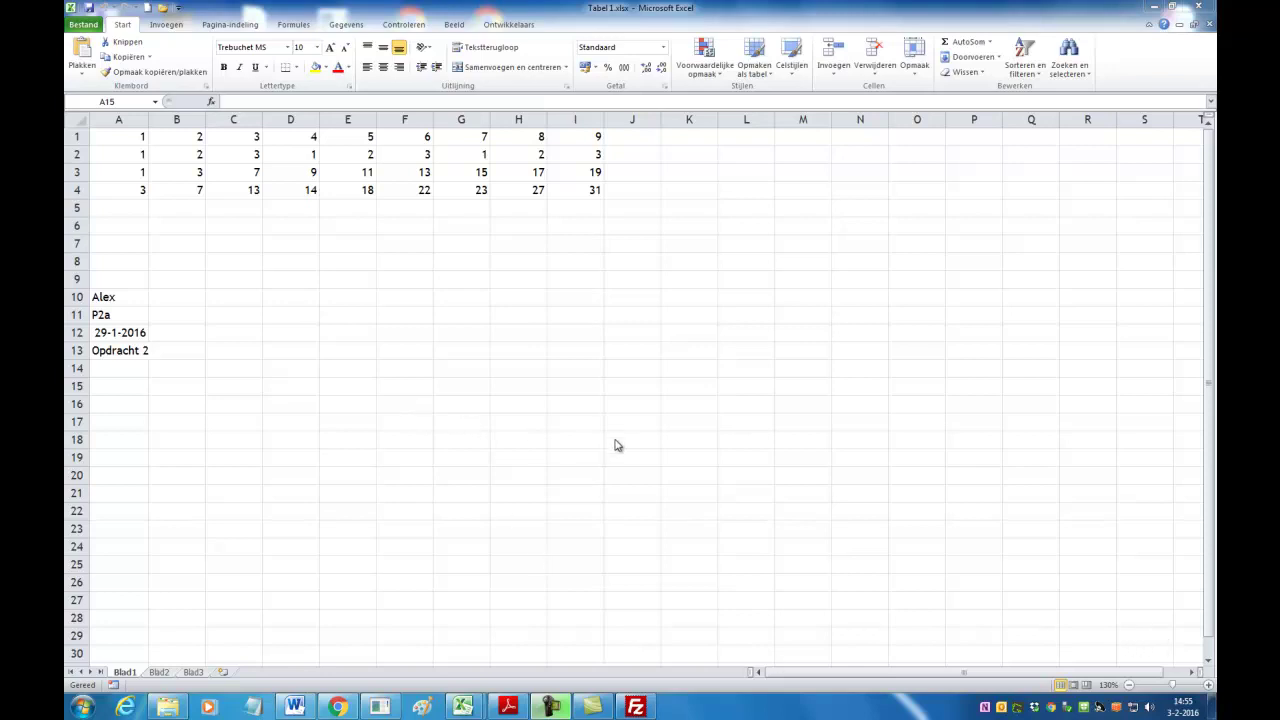
Delete the three numbers in row 3 of the table, starting with 15
left_click(472, 178)
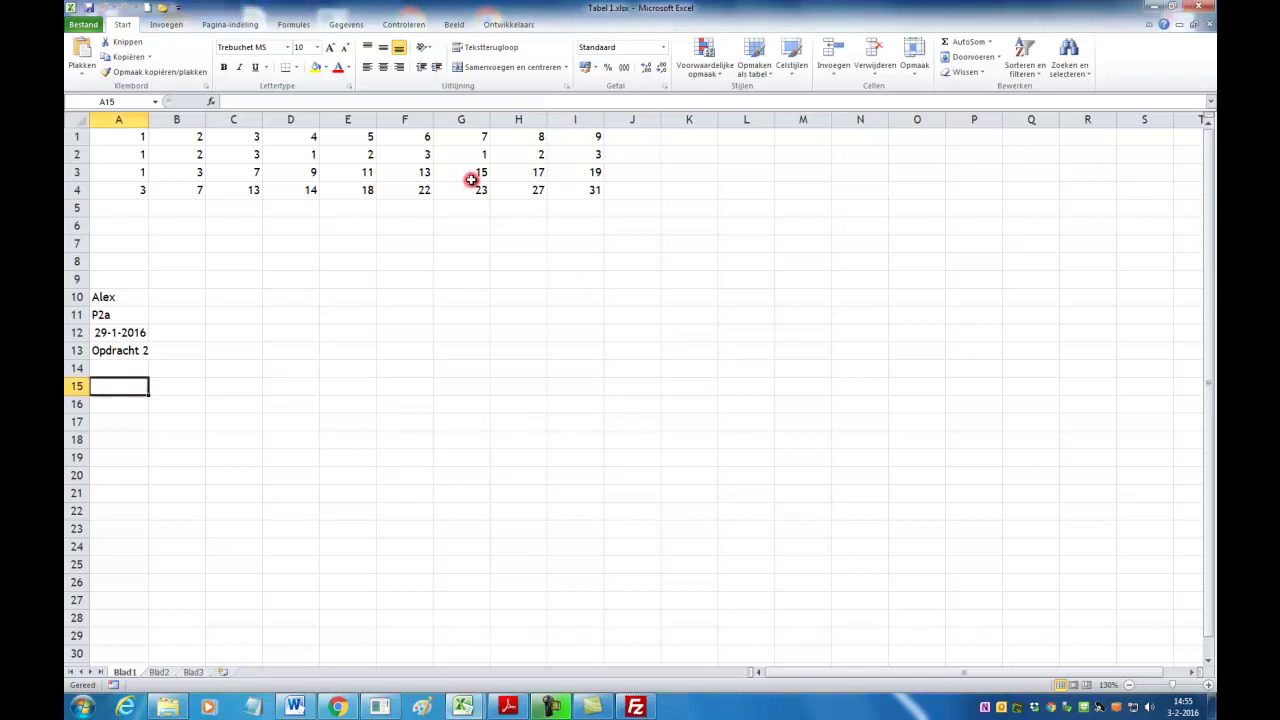
key("Delete")
left_click(423, 172)
key("Delete")
left_click(372, 172)
key("Delete")
Clear all remaining numbers from the B2:J6 table block
left_click_drag(655, 228, 192, 150)
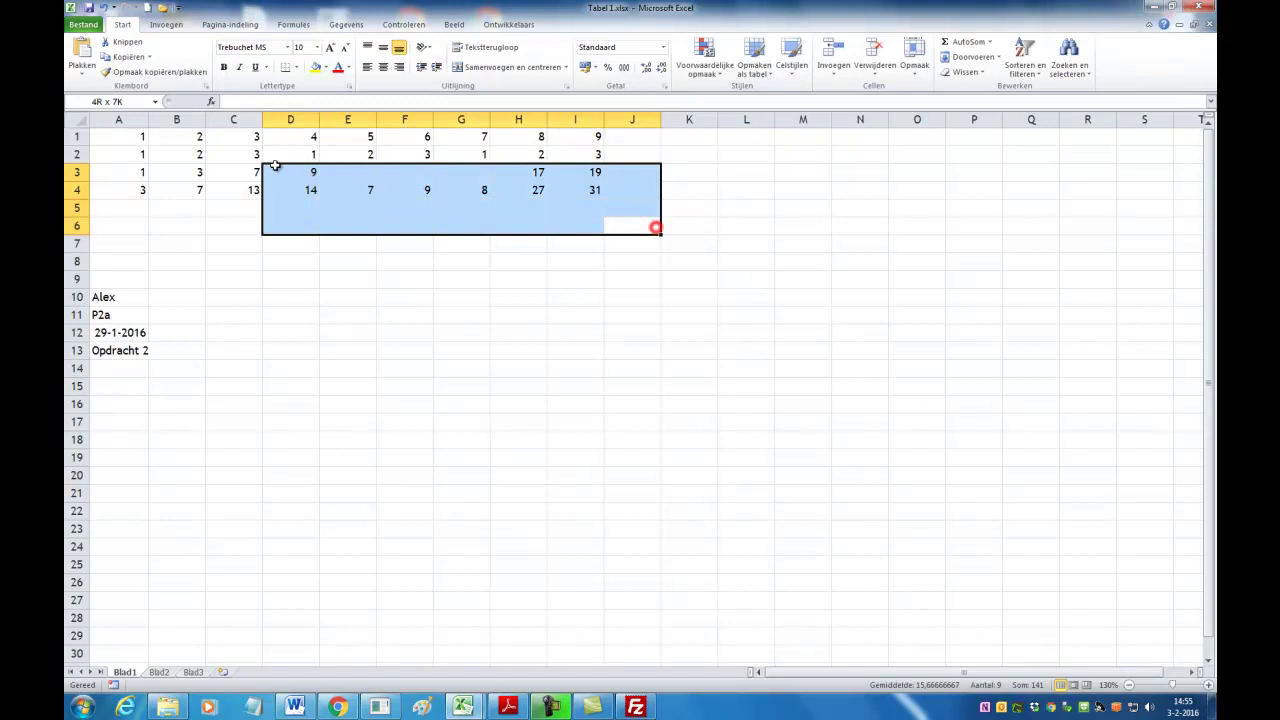
left_click(192, 150)
key("Delete")
left_click(290, 190)
key("Delete")
mouse_move(629, 237)
left_mouse_down()
mouse_move(237, 152)
mouse_move(100, 137)
left_mouse_up()
key("Delete")
Clear the student info text in A10:B15
left_click_drag(200, 390, 95, 293)
key("Delete")
left_click(432, 243)
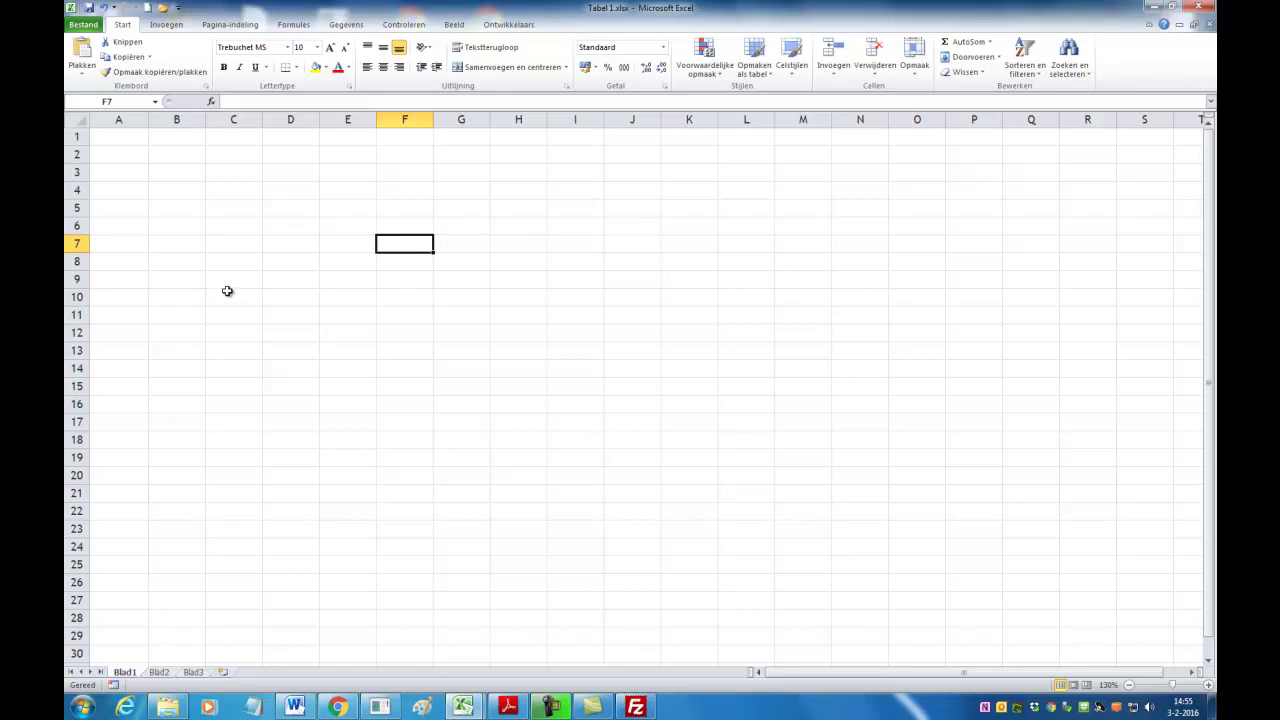
Close the Tabel 1 workbook, choosing Niet opslaan at the save prompt
left_click(342, 388)
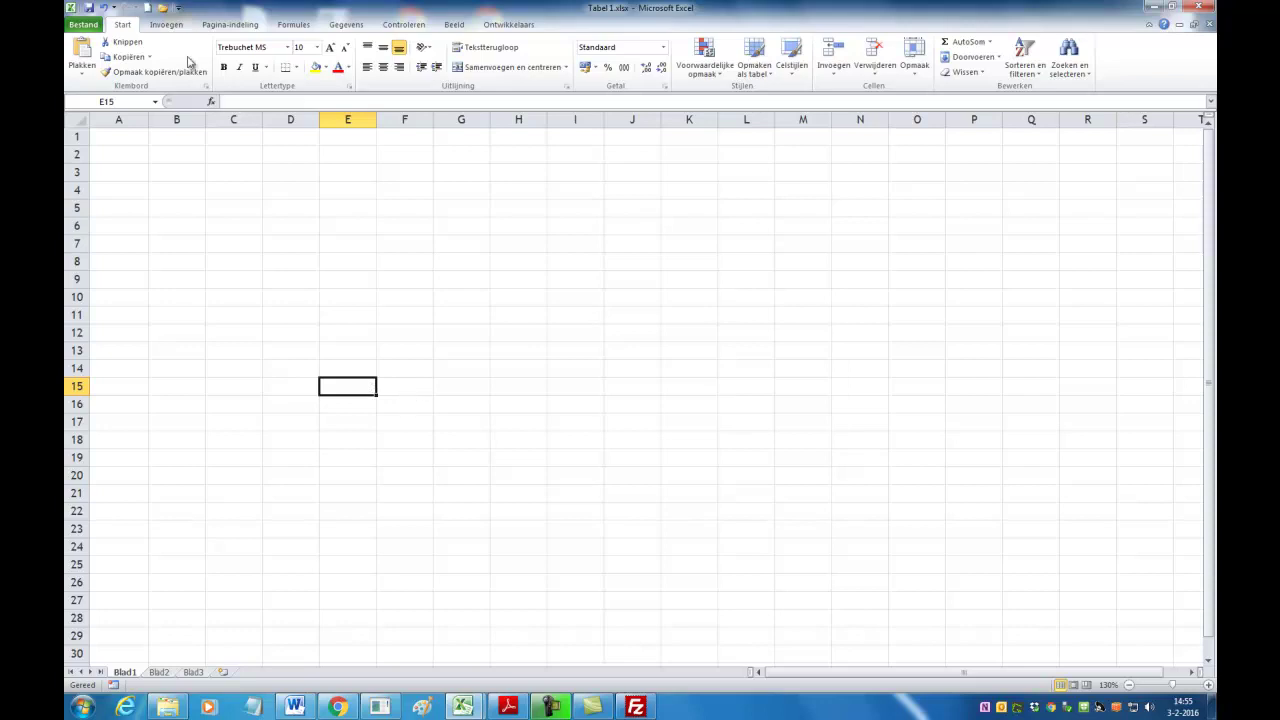
left_click(84, 26)
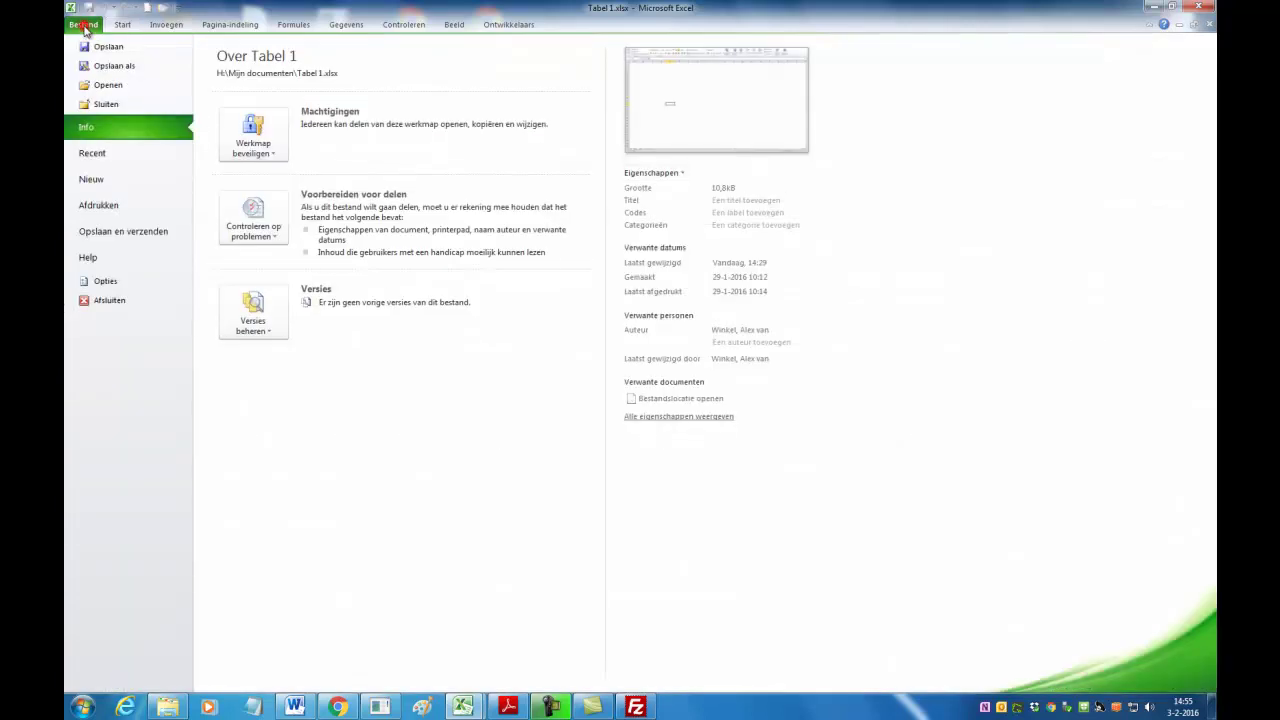
left_click(100, 105)
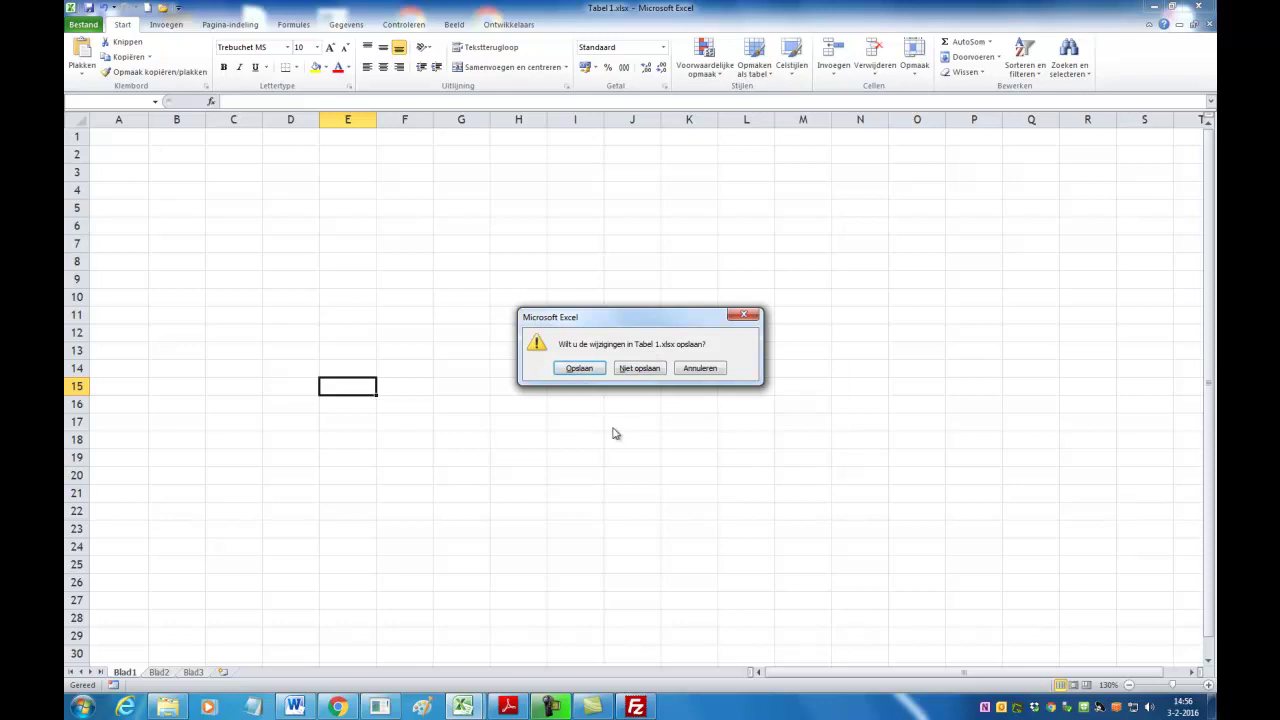
left_click(641, 369)
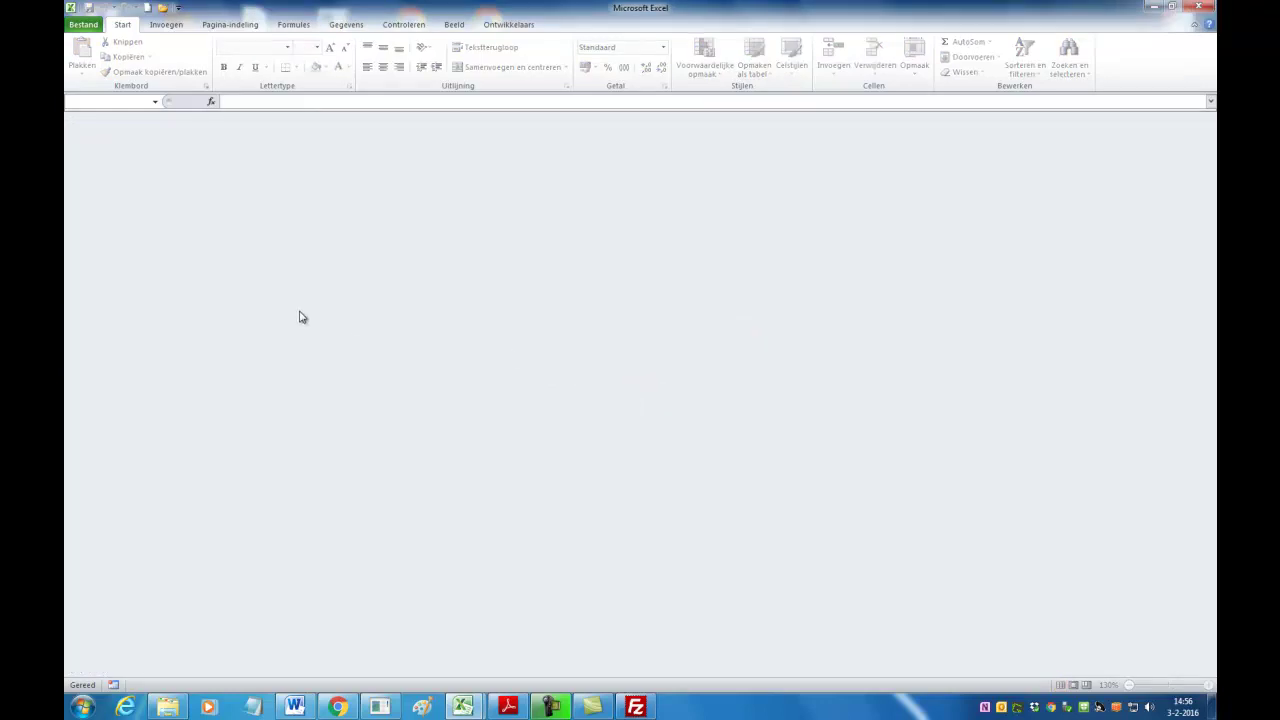
Create a new Lege werkmap (blank workbook) from the File menu
left_click(91, 23)
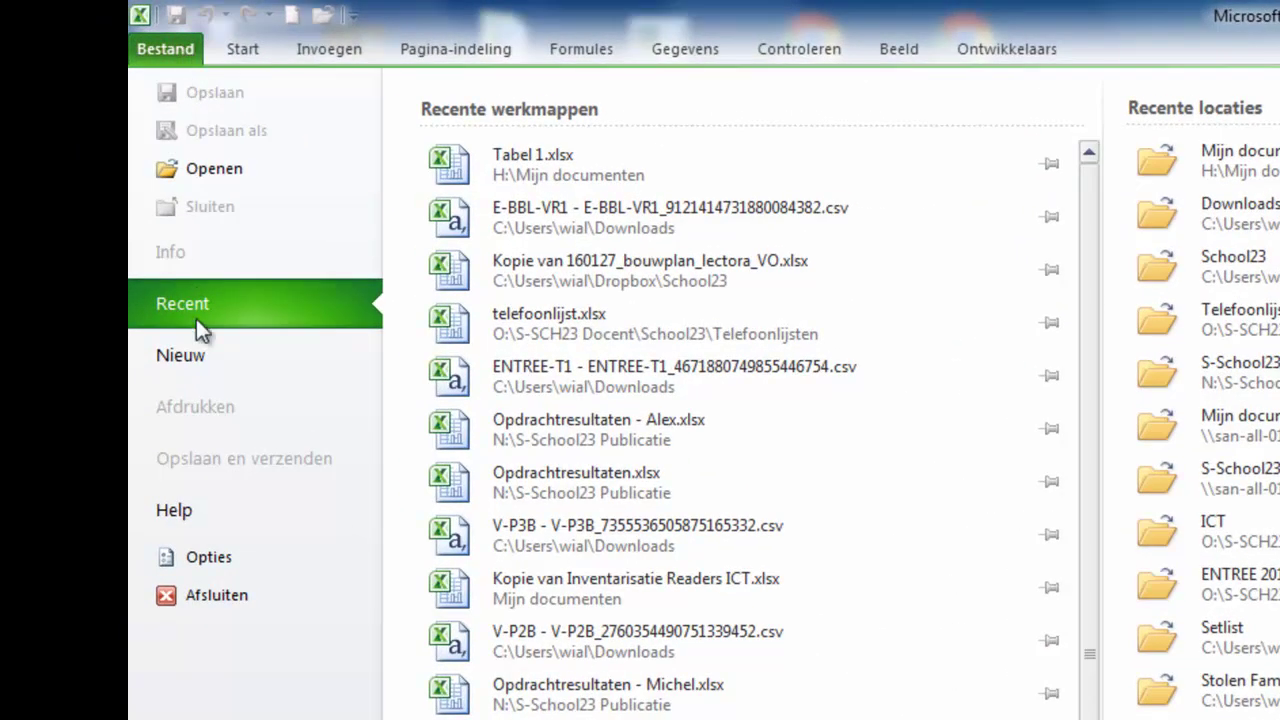
left_click(198, 350)
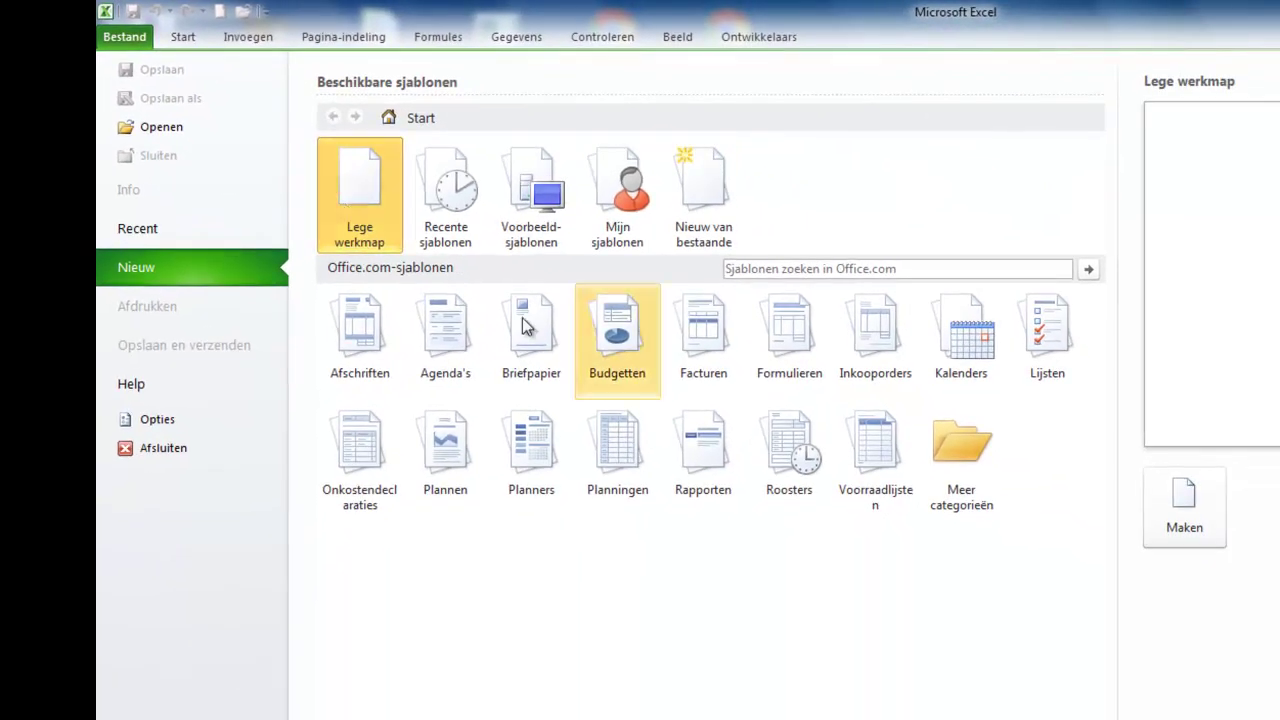
left_click(1210, 521)
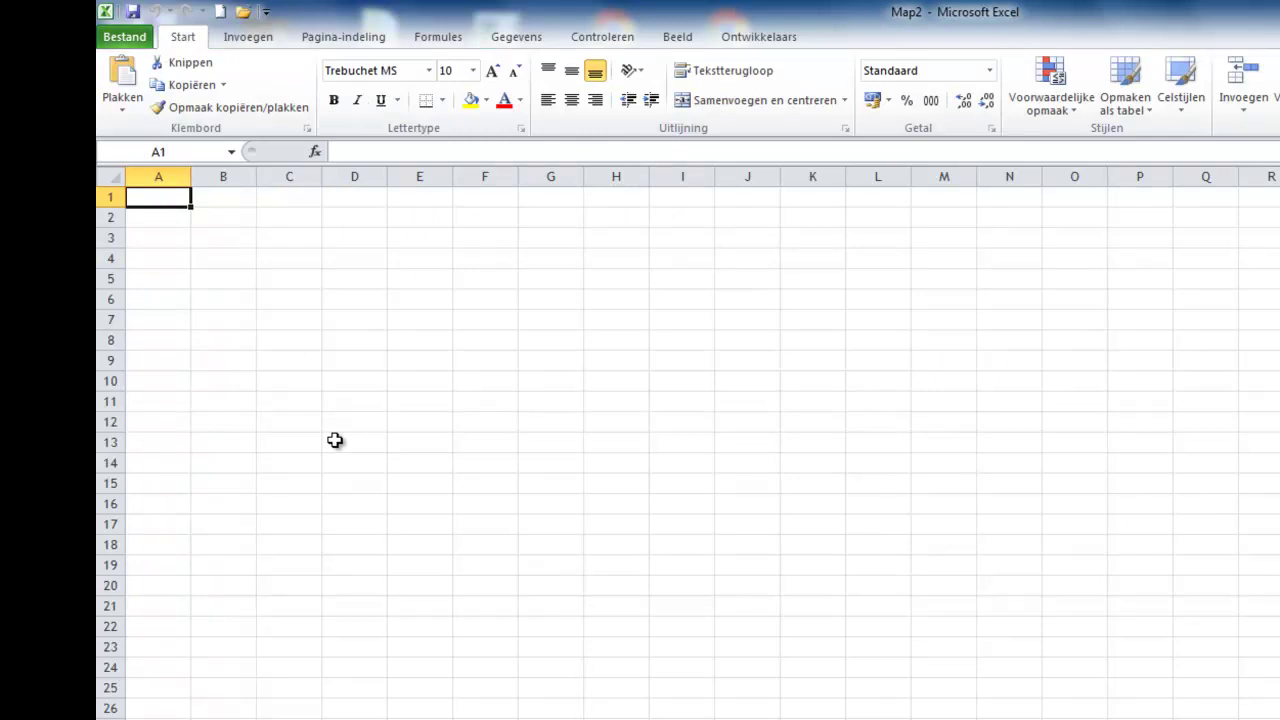
Enter headings Naam, Geel, Rood and Totaal across A1:D1
type("Naam")
key("Tab")
type("Geel")
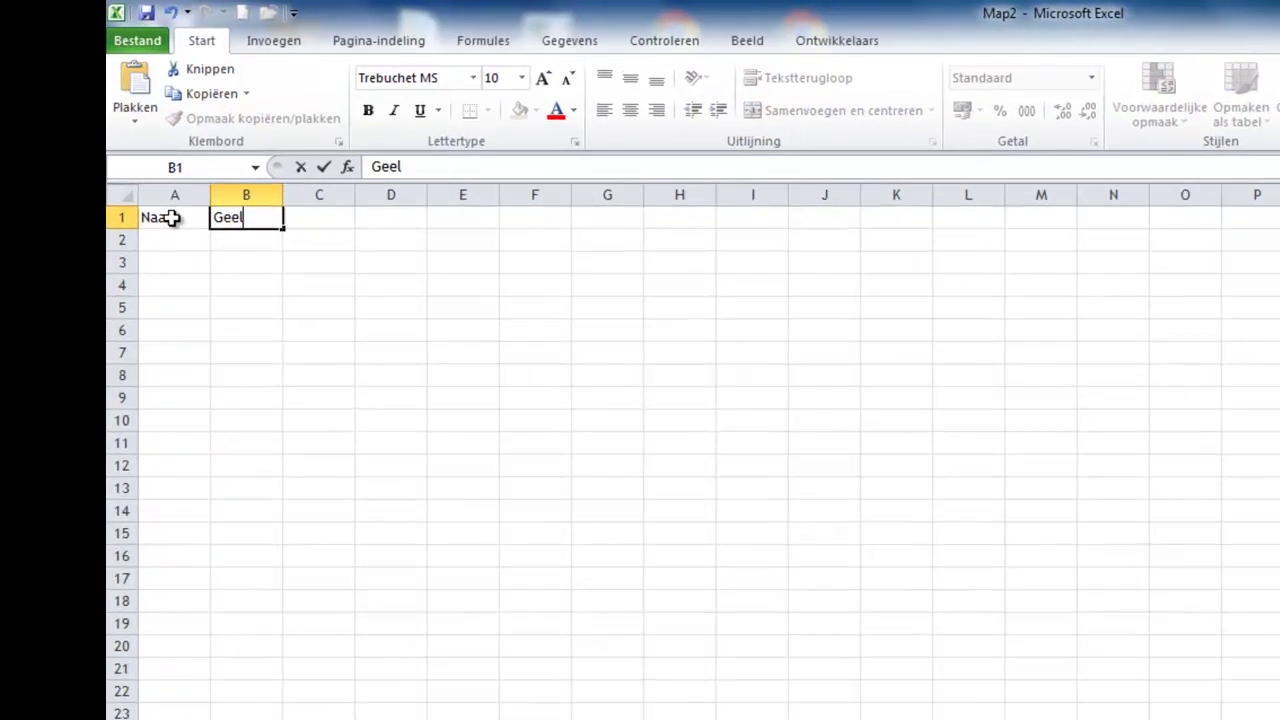
key("Tab")
type("Rood")
key("Tab")
type("Totaal")
key("Return")
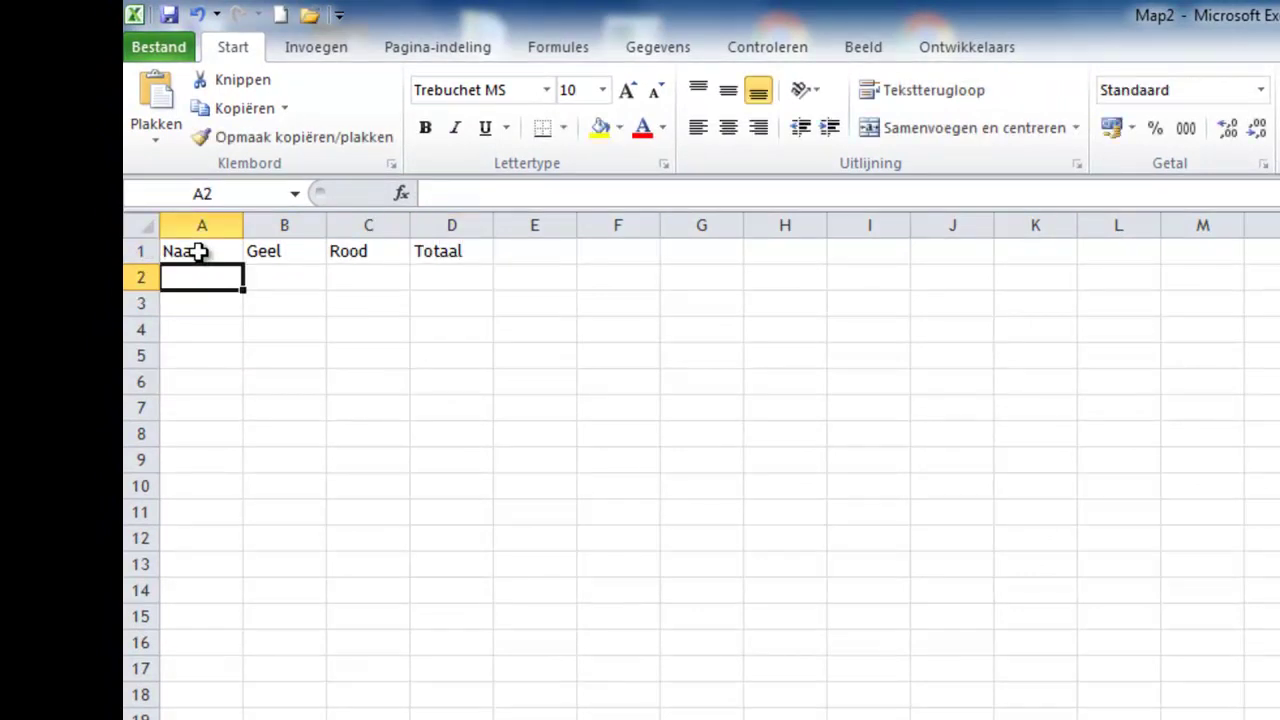
Enter the first two player surnames in A2 and A3
type("Gullit")
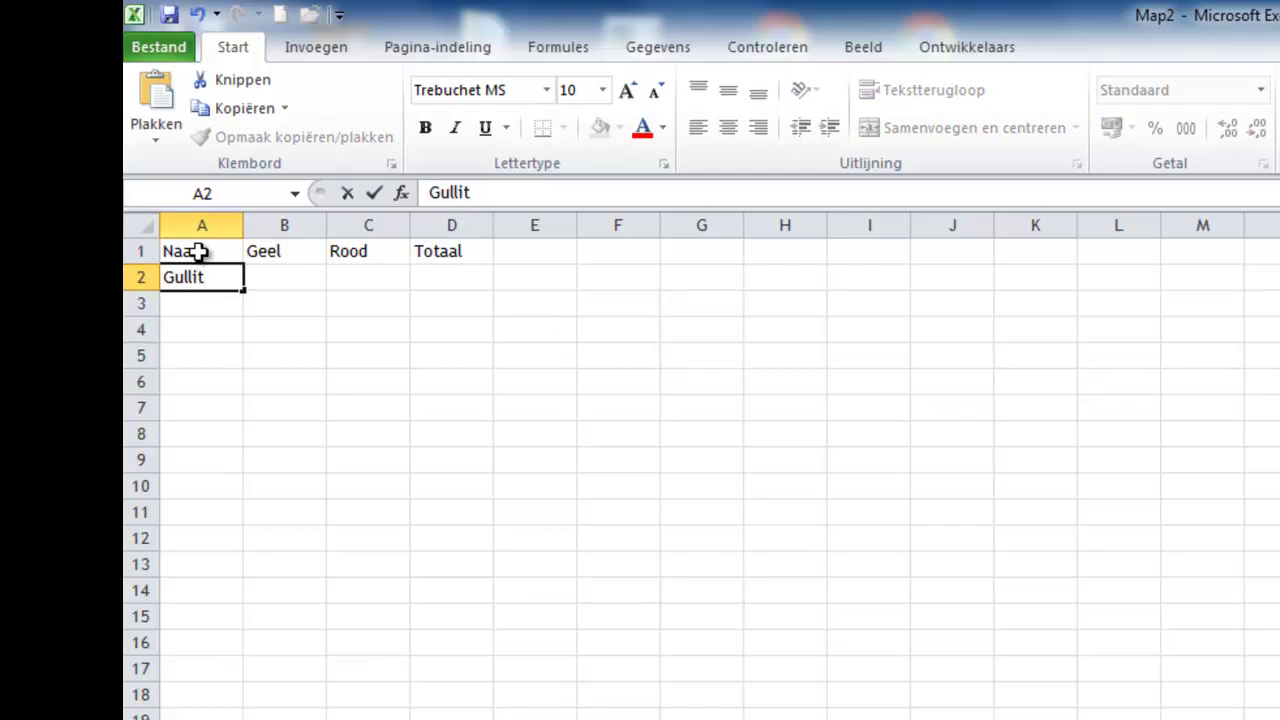
key("Return")
type("de Boer")
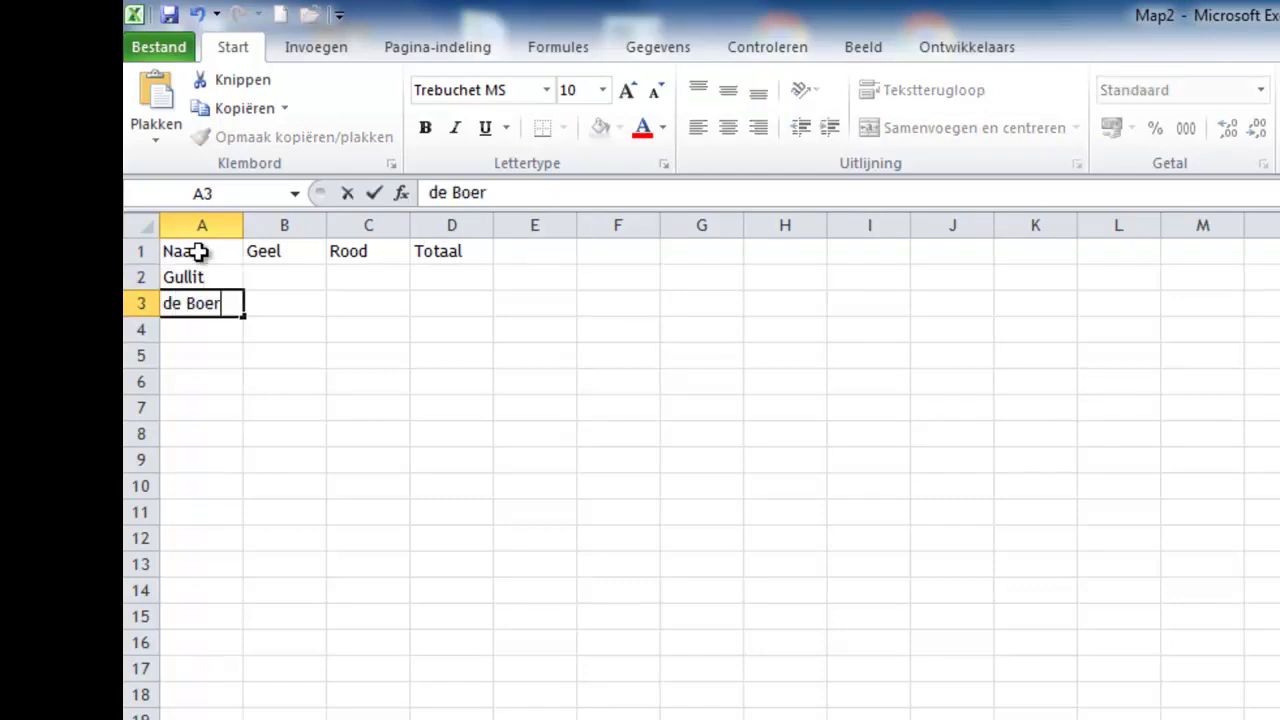
key("Return")
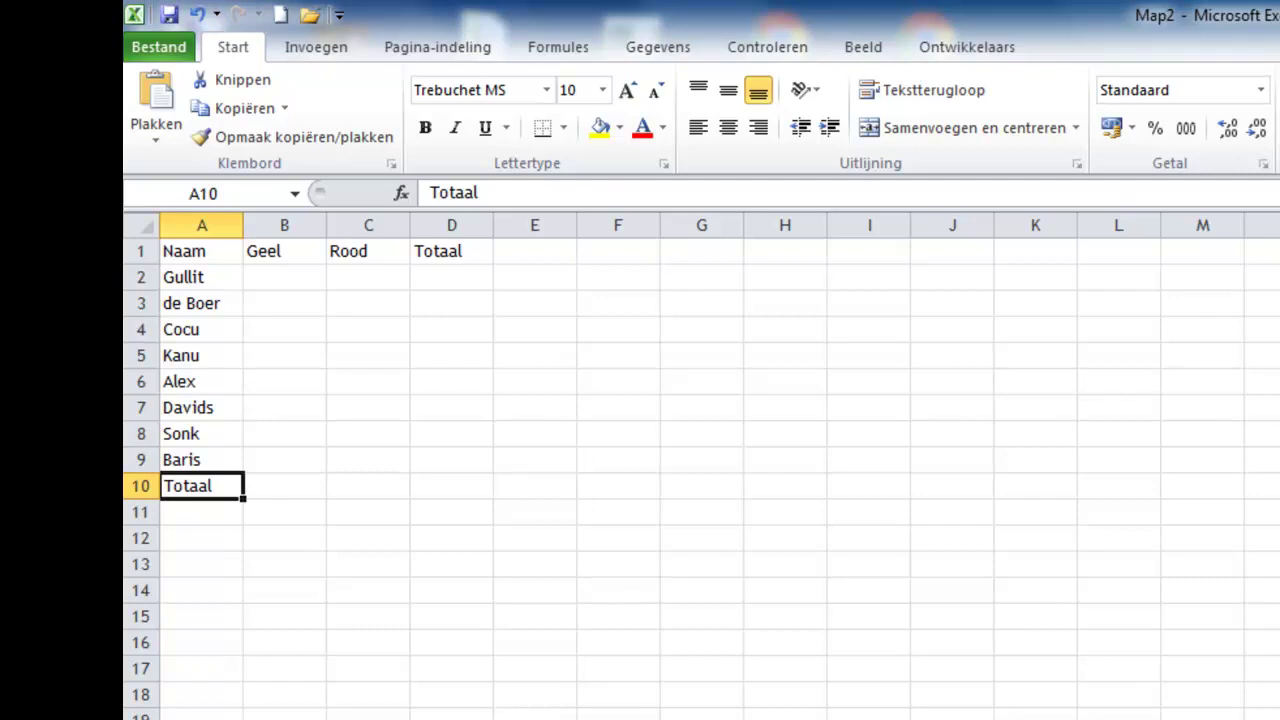
Enter card counts: 10 yellow and 1 red, then 1 yellow and 2 red
left_click(264, 275)
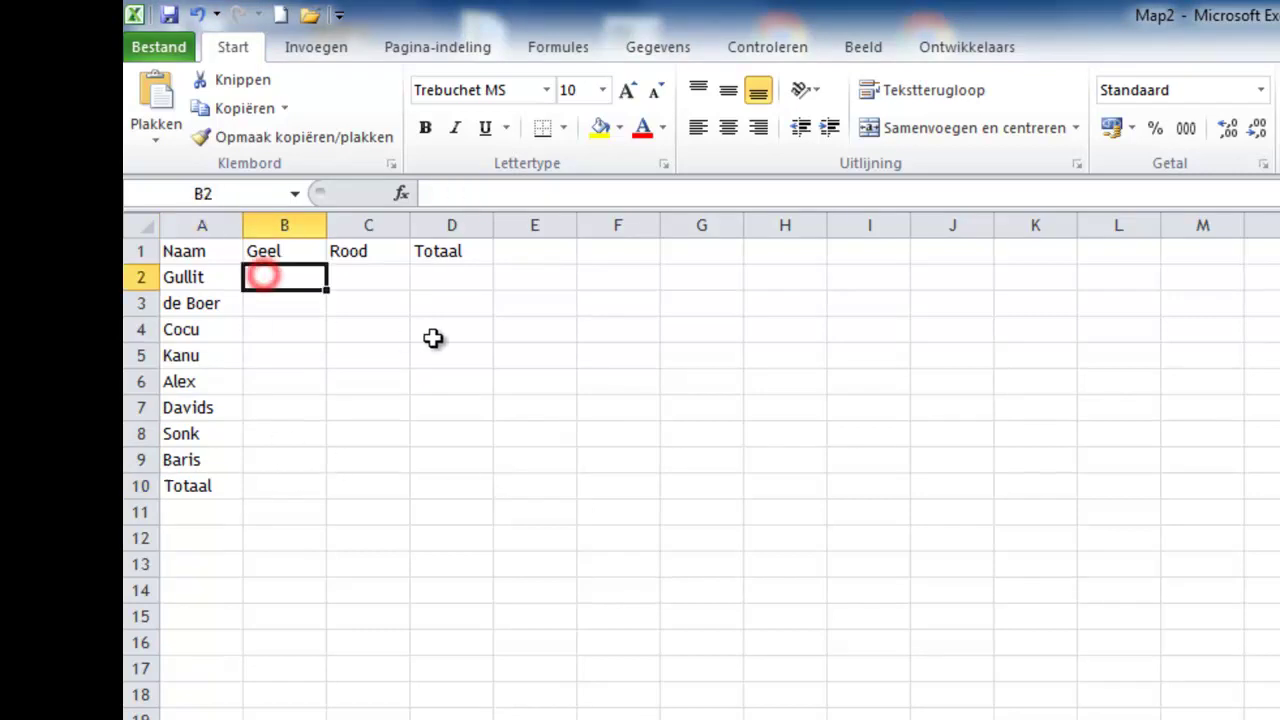
type("10")
key("Tab")
type("1")
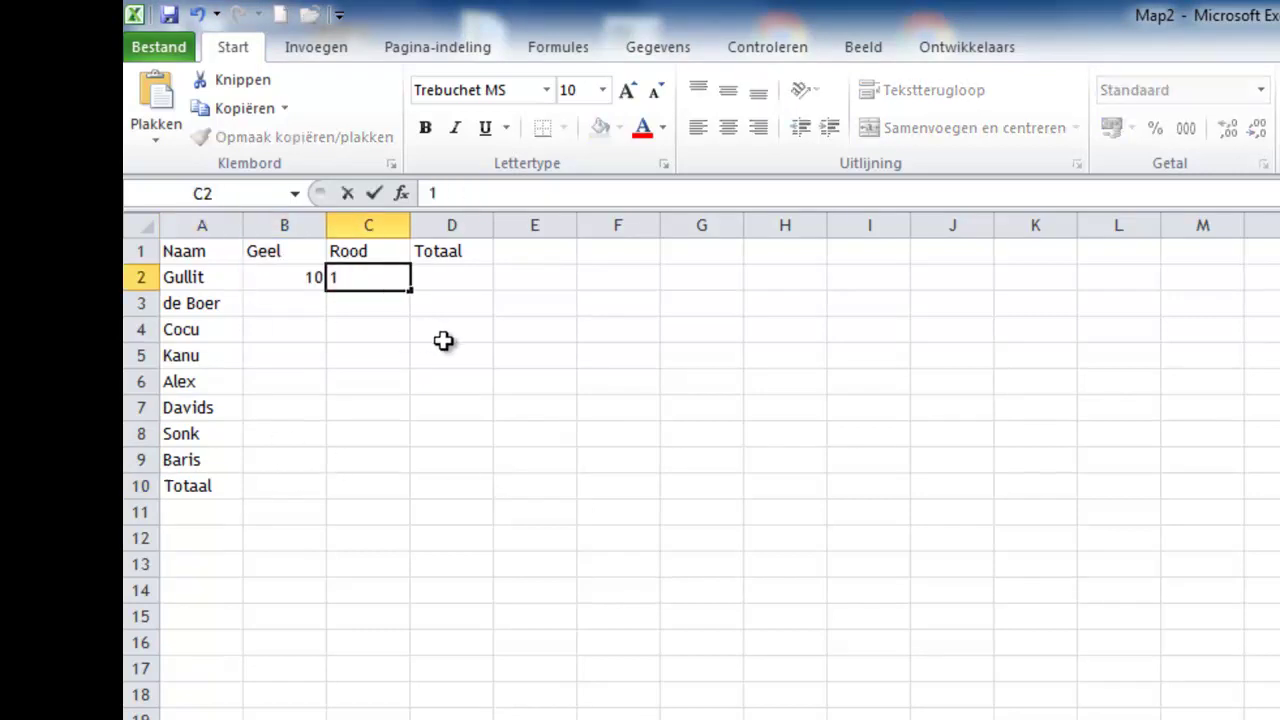
key("Return")
type("1")
key("Tab")
type("2")
key("Down")
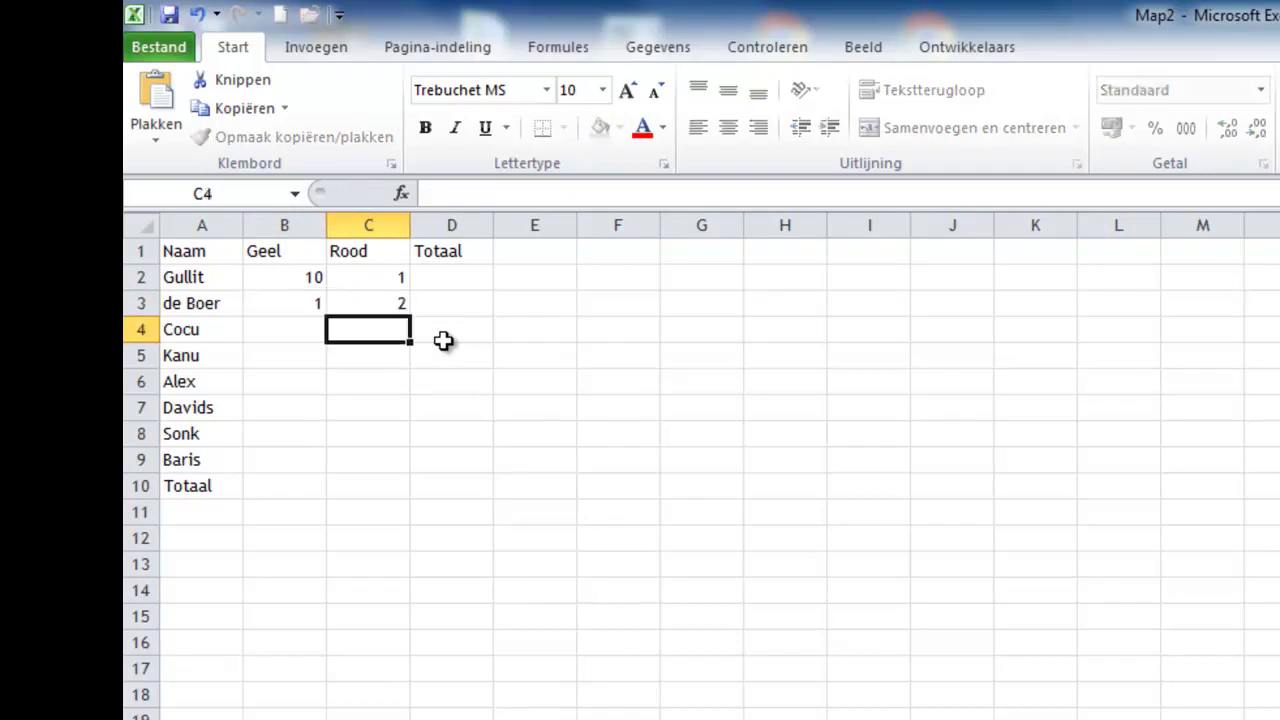
key("Left")
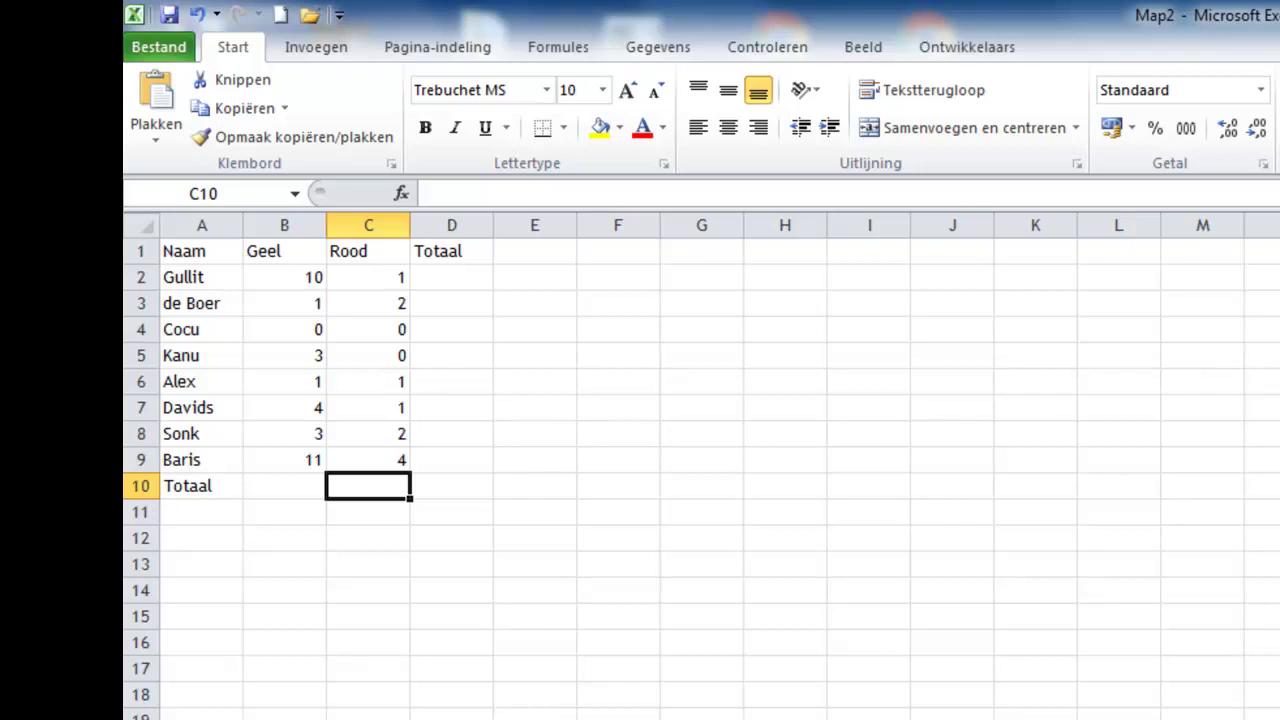
Point out the first player's row and counts, then select D2 for their total
left_click(210, 279)
left_click(303, 281)
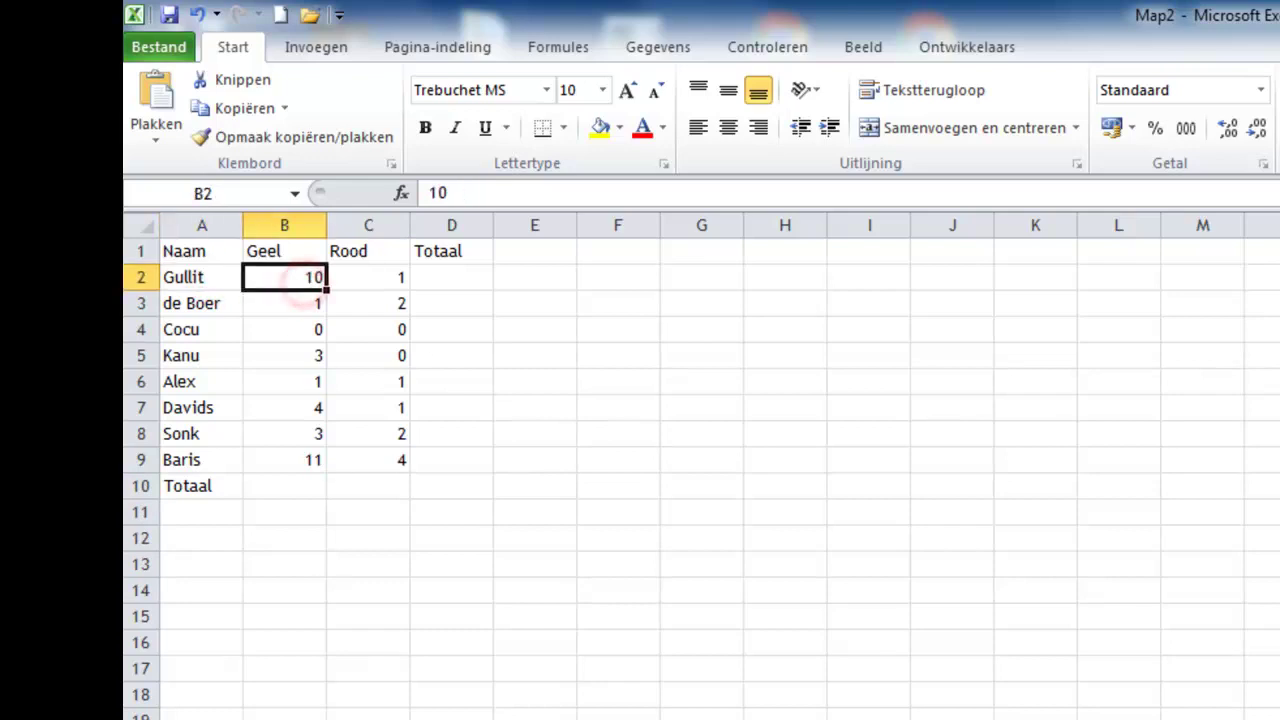
left_click(340, 279)
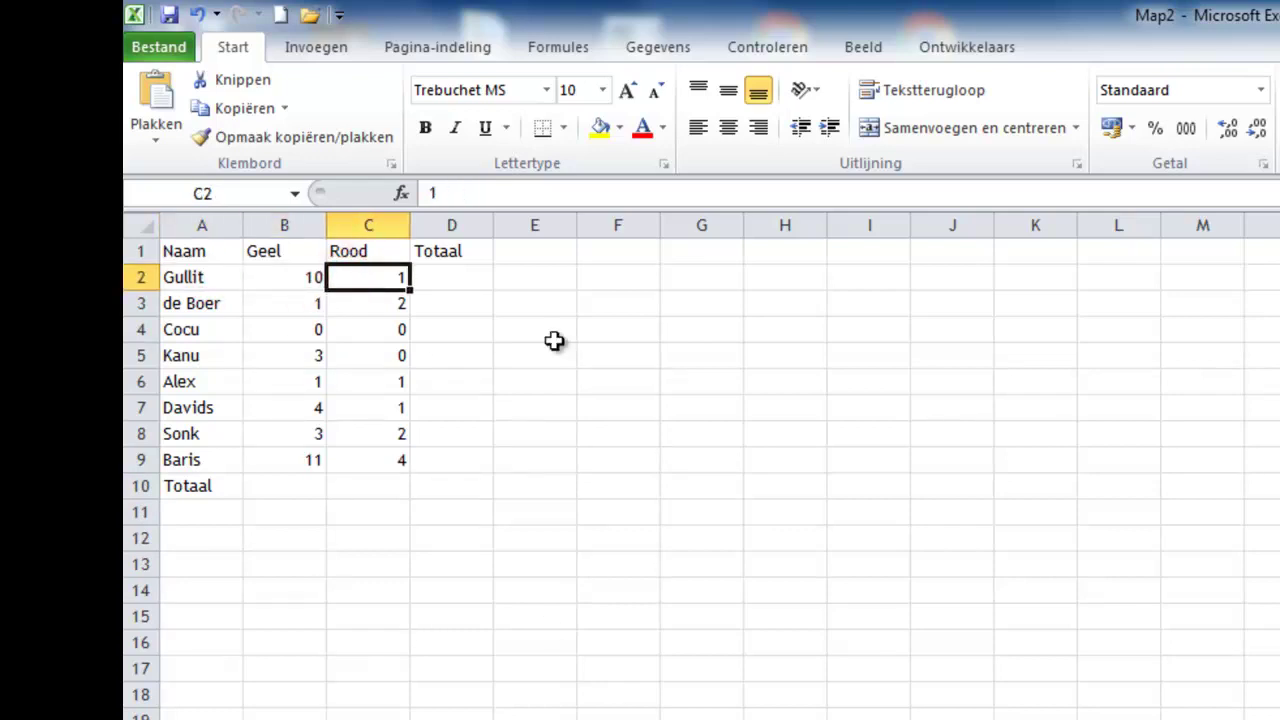
left_click(460, 278)
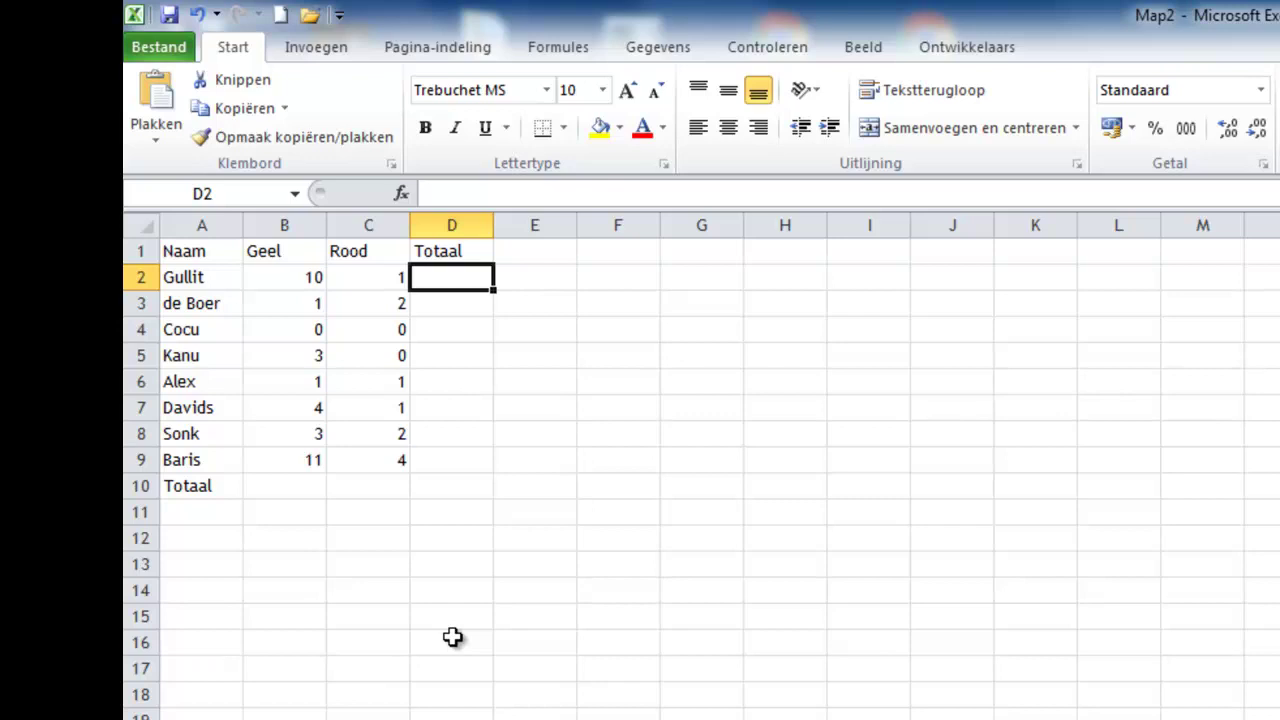
Save the workbook as kaarten, replacing the existing Kaarten.xlsx
left_click(594, 591)
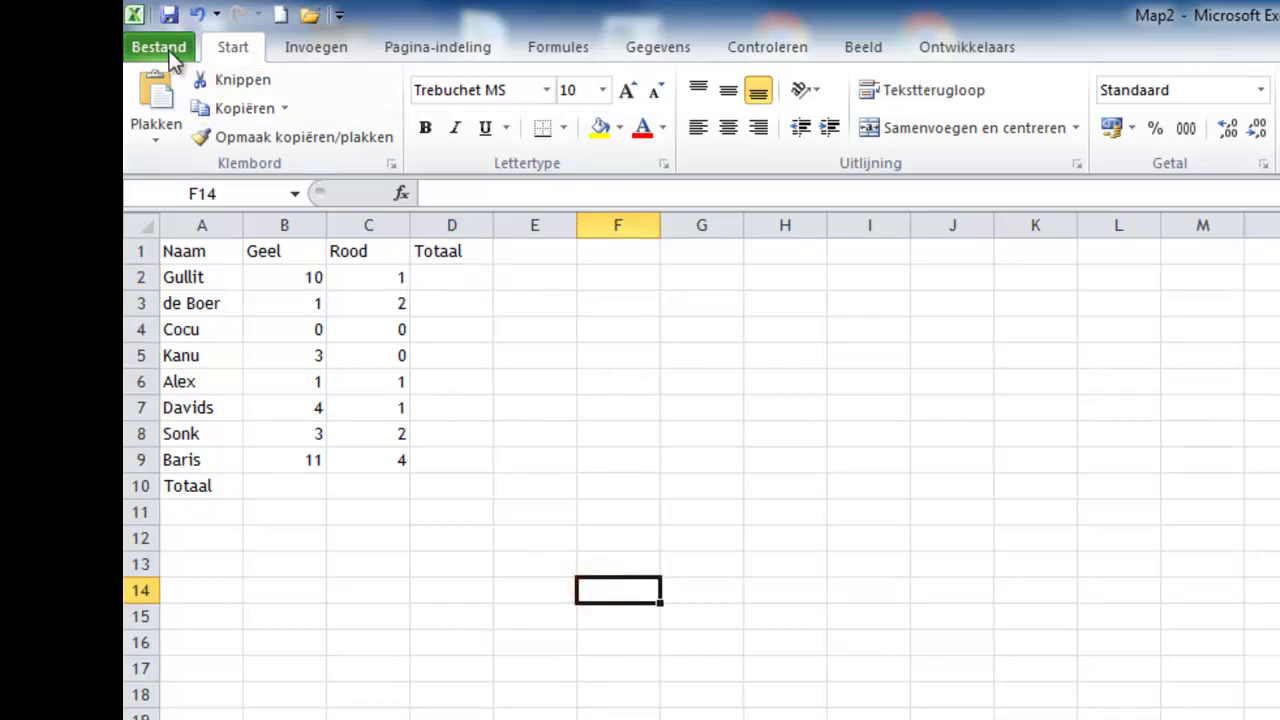
left_click(161, 50)
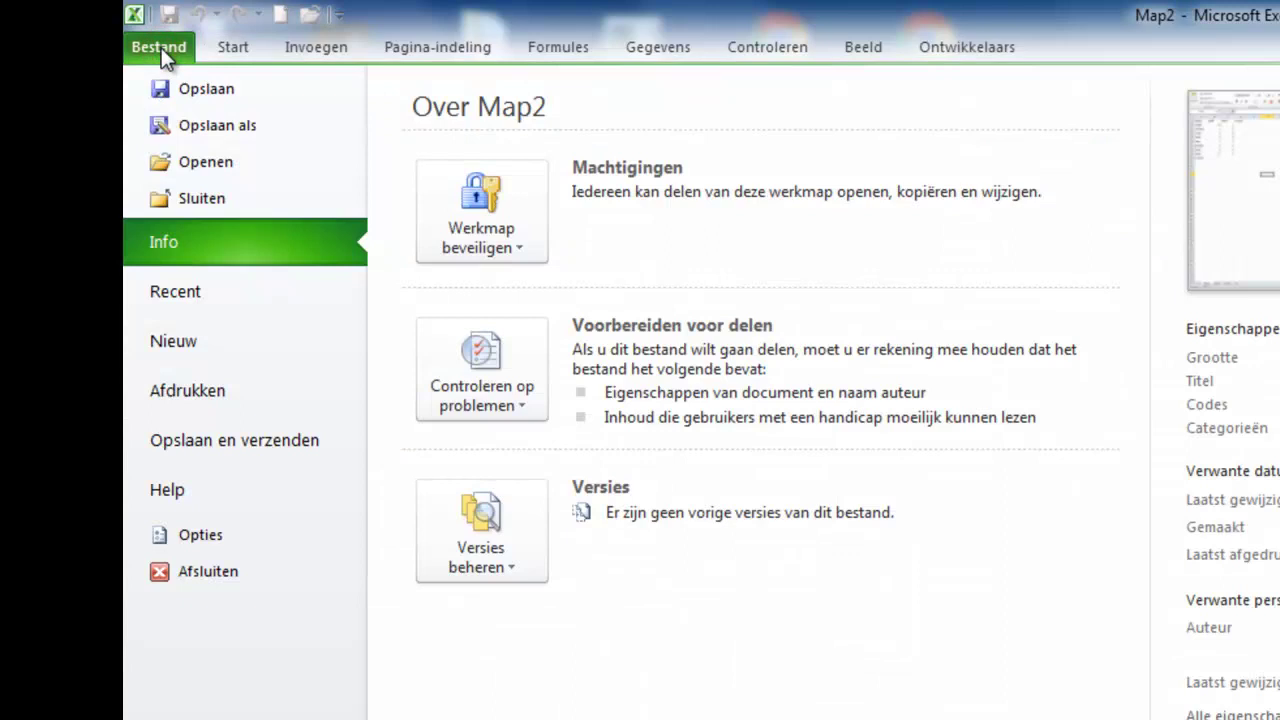
left_click(188, 129)
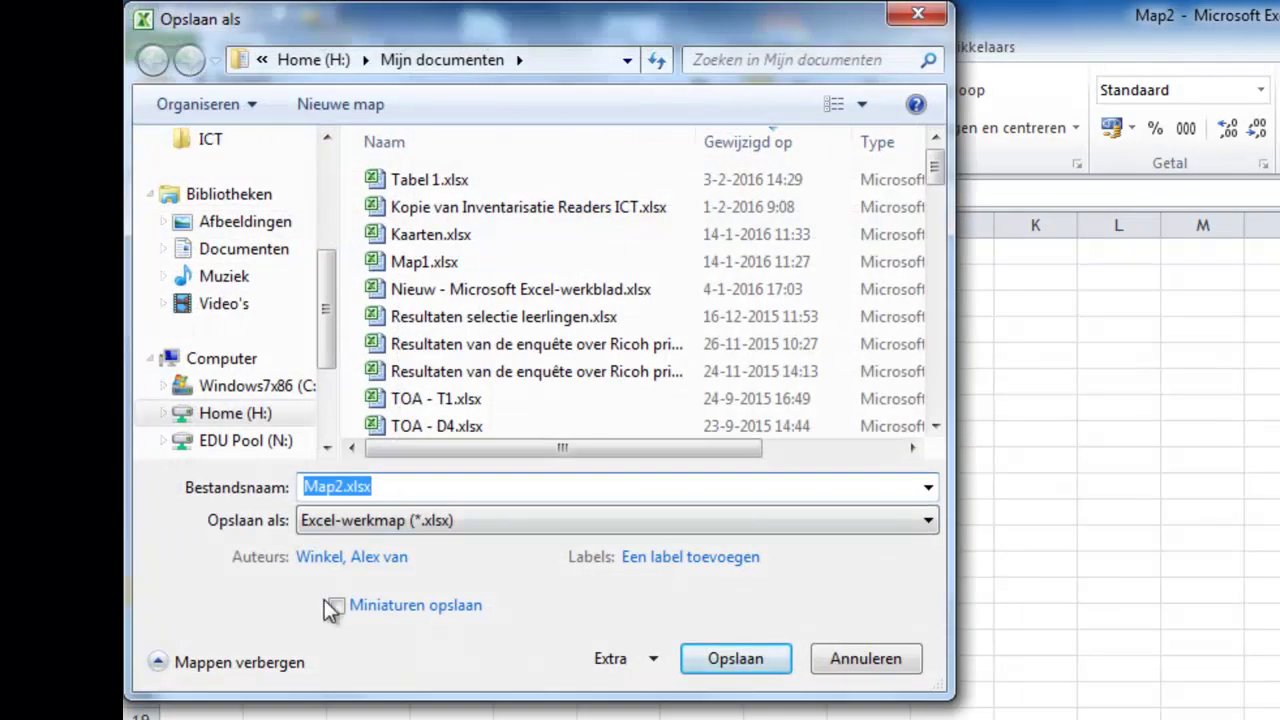
type("kasa")
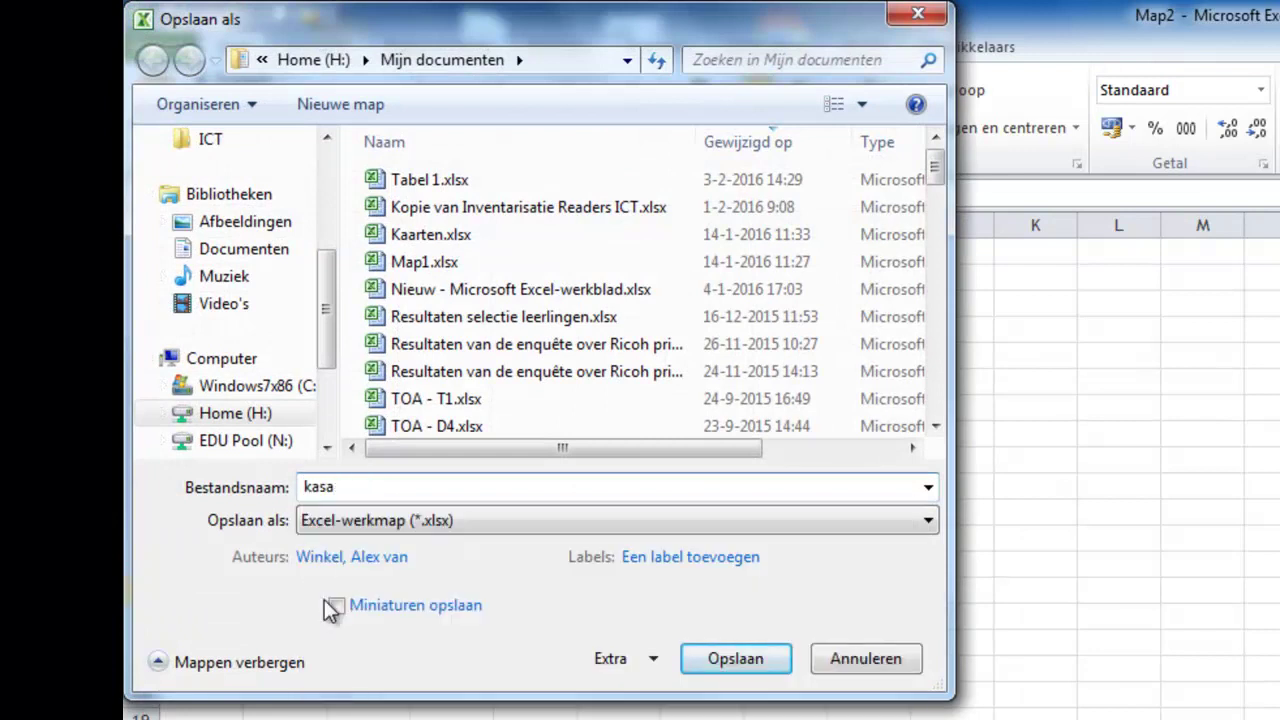
key("BackSpace")
key("BackSpace")
type("arten")
key("Return")
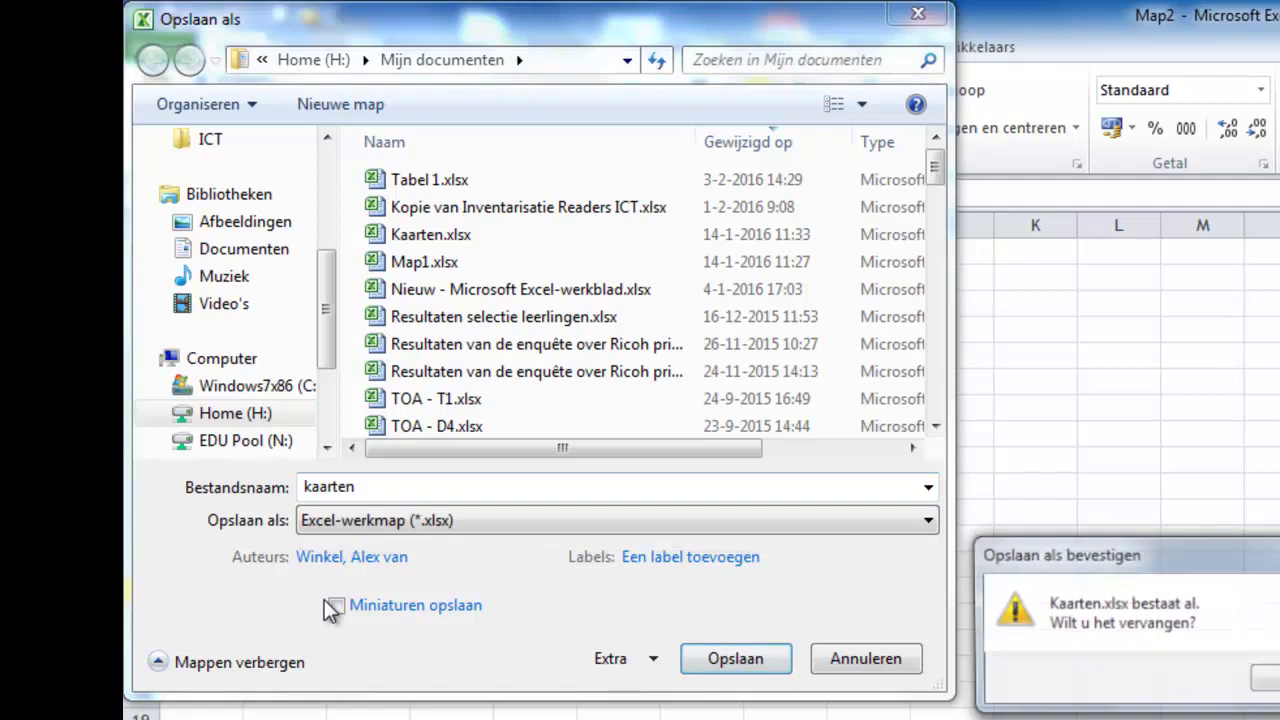
key("Return")
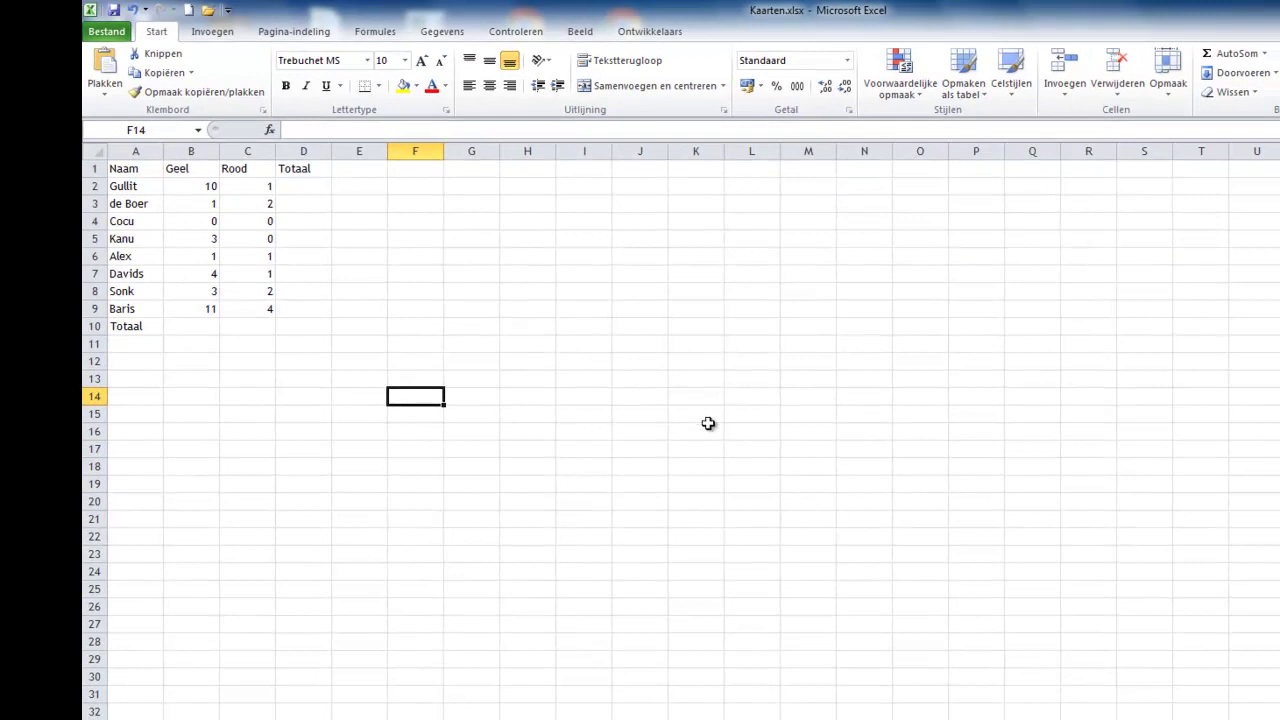
AutoSum the first two players' yellow and red cards into D2 and D3
left_click(200, 186)
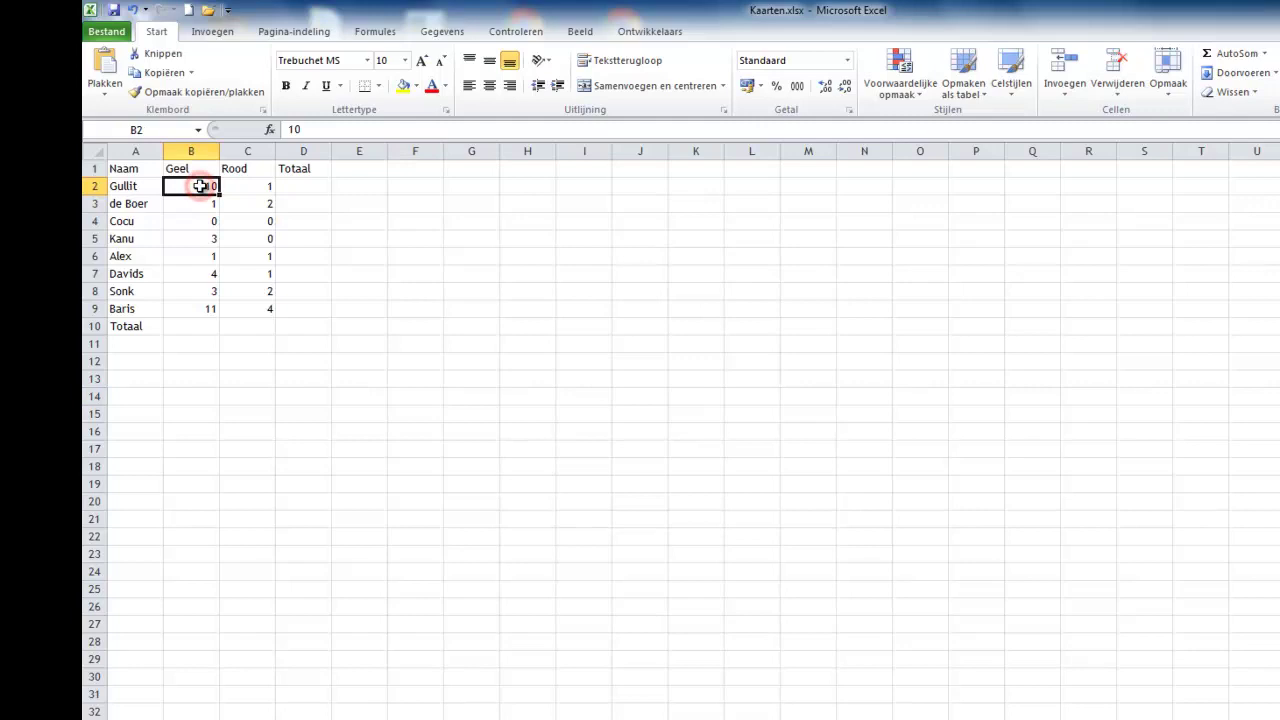
left_click_drag(200, 186, 305, 187)
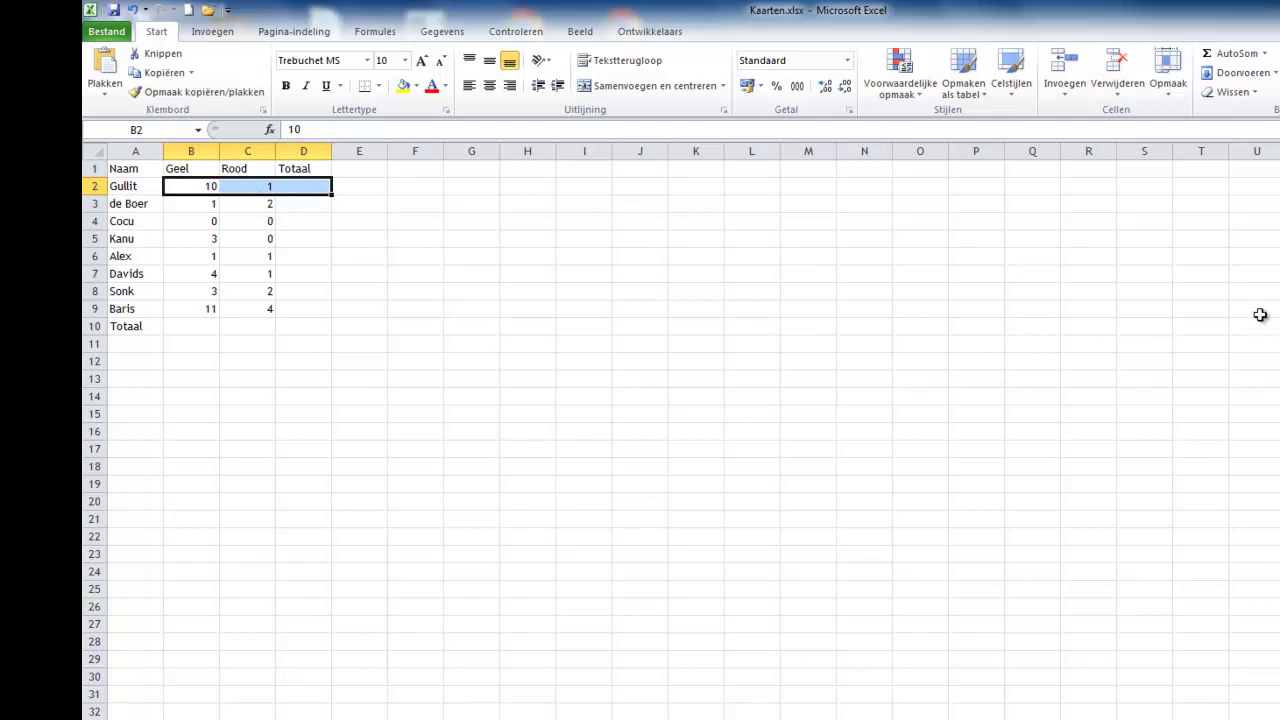
left_click(1237, 55)
left_click_drag(200, 205, 305, 203)
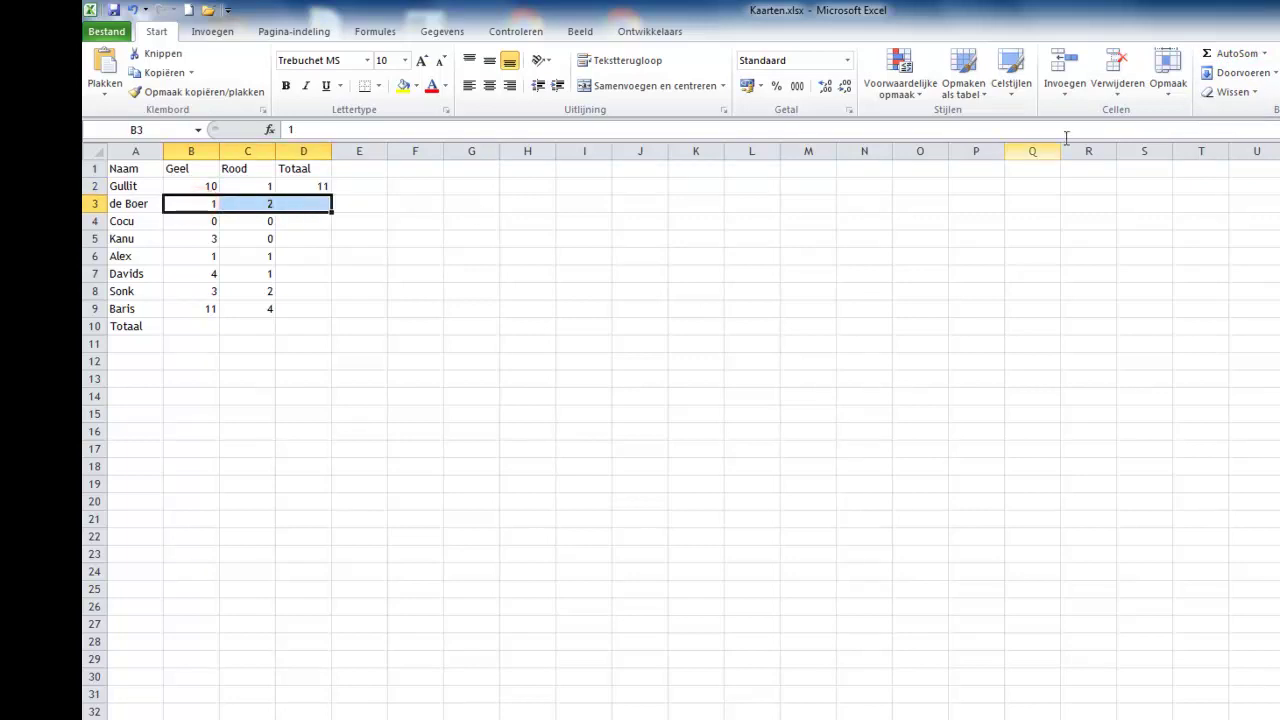
left_click(1250, 52)
AutoSum rows 4 to 9 to fill the remaining Totaal cells
left_click(185, 222)
mouse_move(207, 222)
left_mouse_down()
mouse_move(300, 295)
mouse_move(300, 313)
left_mouse_up()
left_click(1250, 56)
left_click(682, 418)
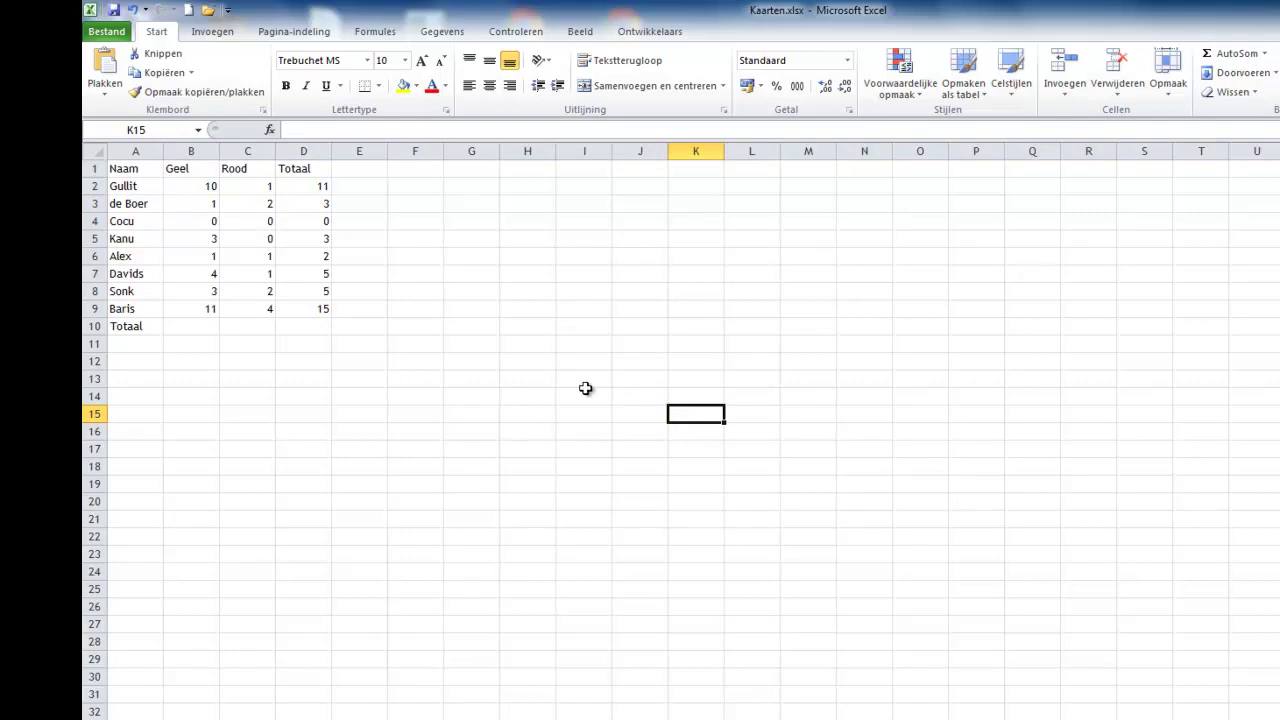
left_click_drag(201, 185, 197, 328)
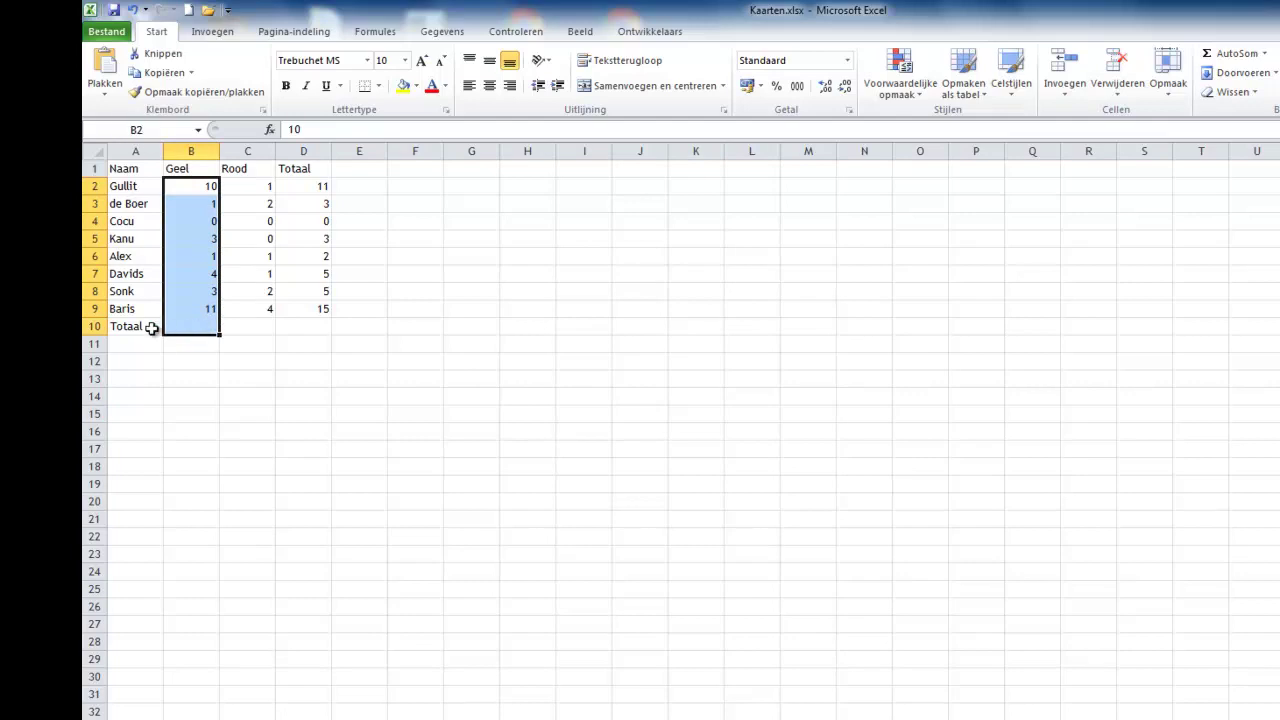
AutoSum the Geel and Rood columns into B10 and C10, giving 33 and 11
left_click(1207, 53)
left_click_drag(262, 188, 252, 324)
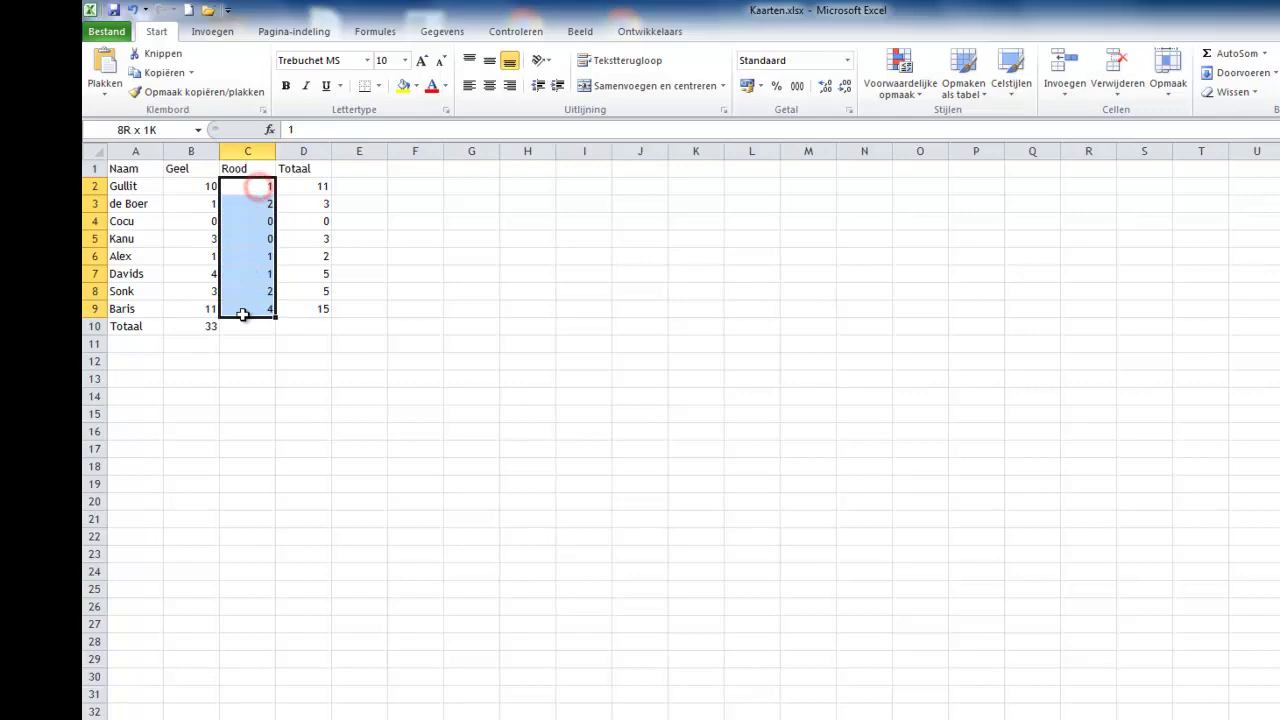
left_click(1238, 53)
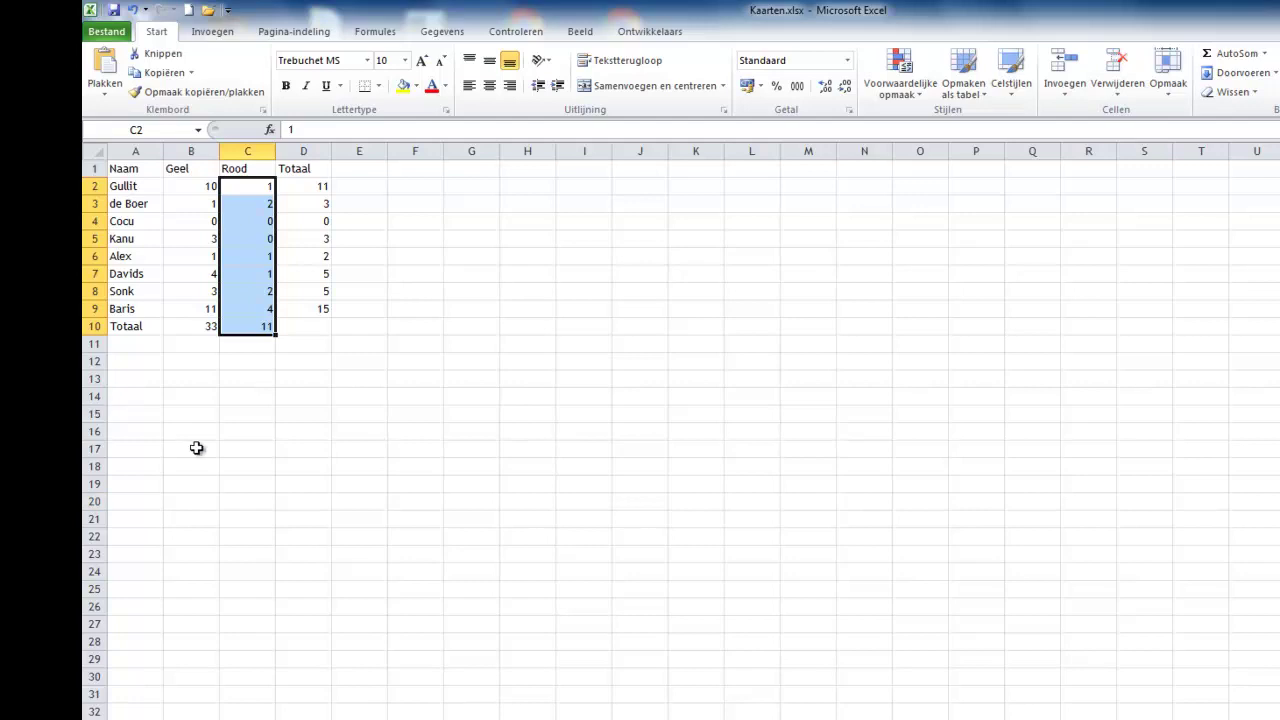
left_click(122, 396)
left_click(126, 414)
left_click(129, 380)
left_click(94, 676)
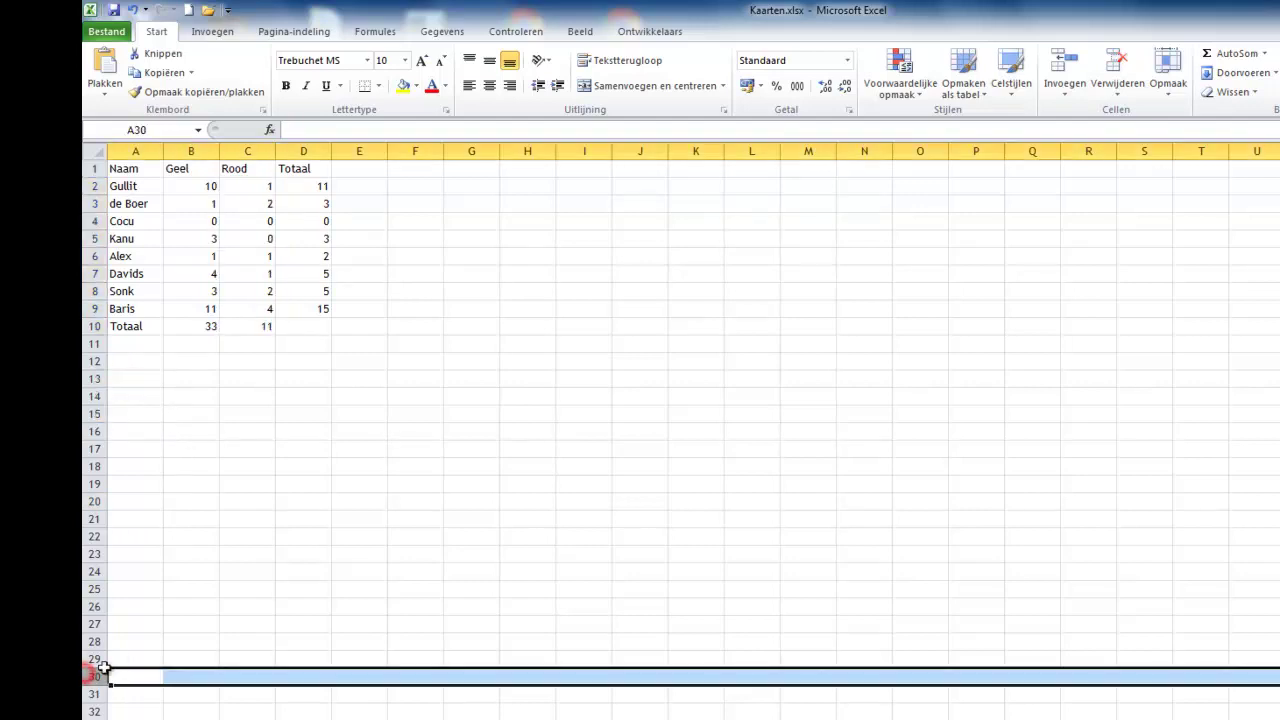
Type the student's name, P2b, 3-2-2016 and Opdracht 3 down cells A13 to A16
left_click(129, 370)
left_click(133, 378)
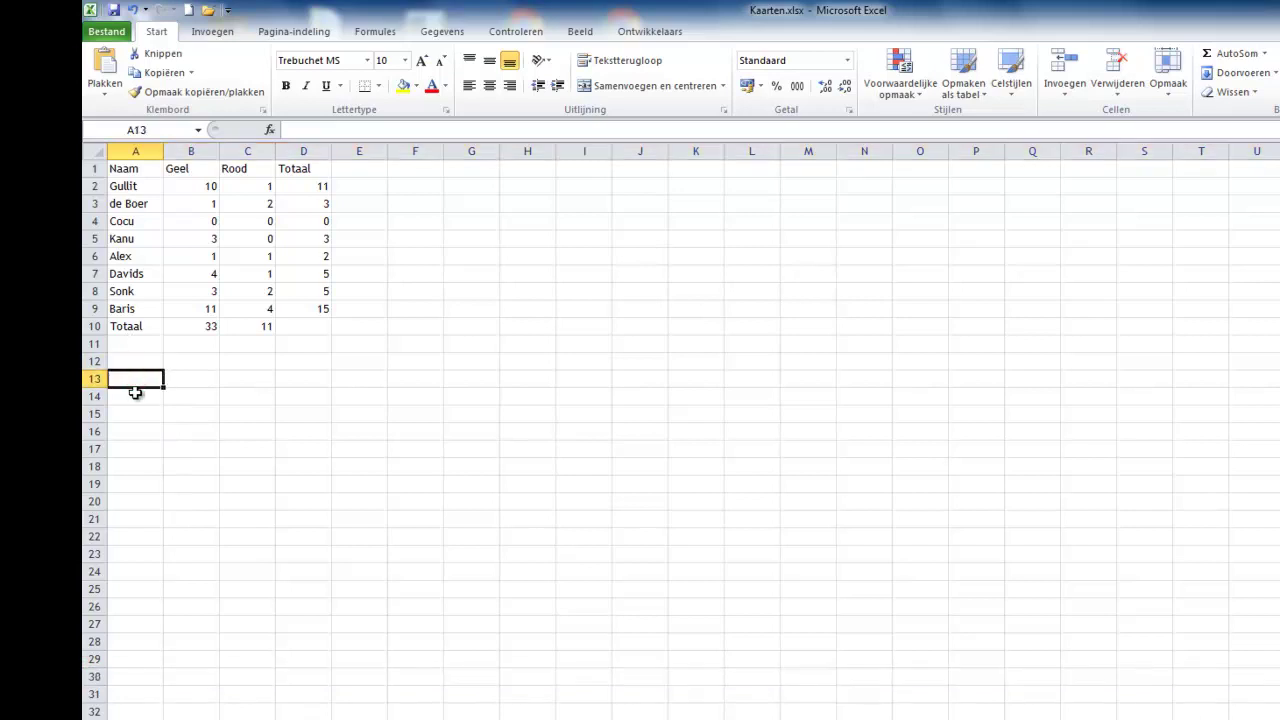
type("Alex")
key("Return")
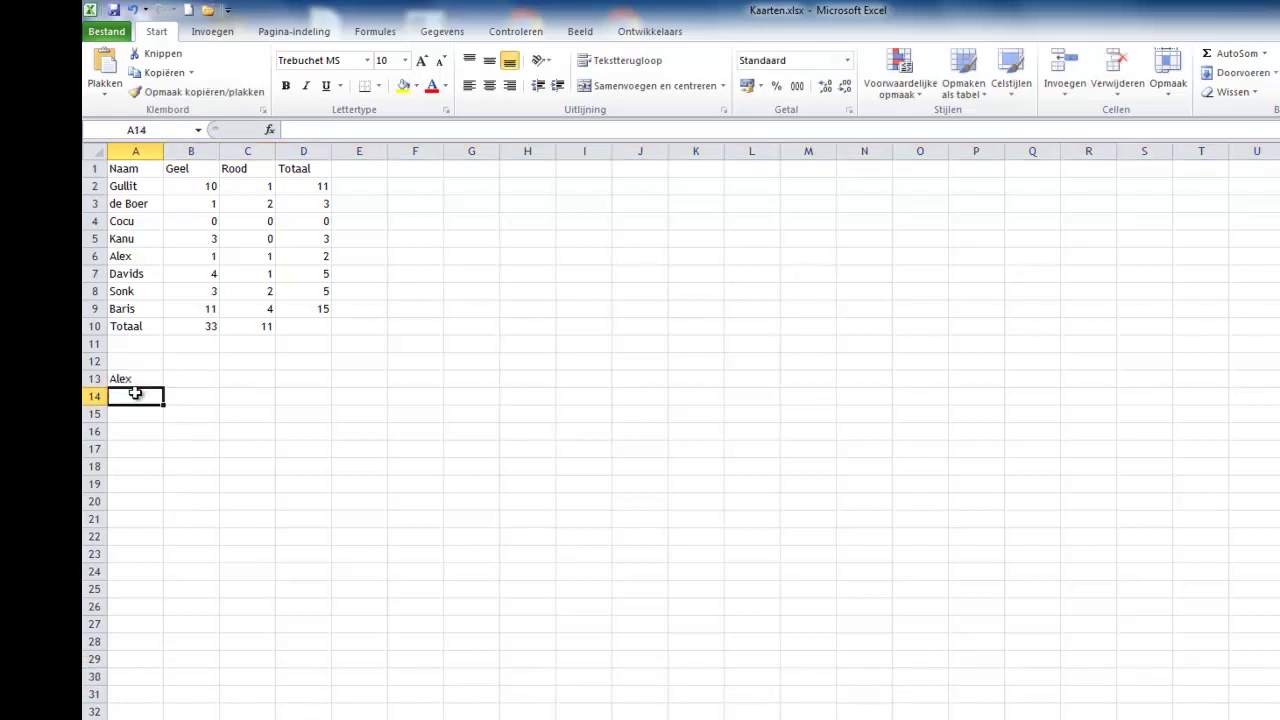
type("P2b")
key("Tab")
key("Return")
type("3-2-201")
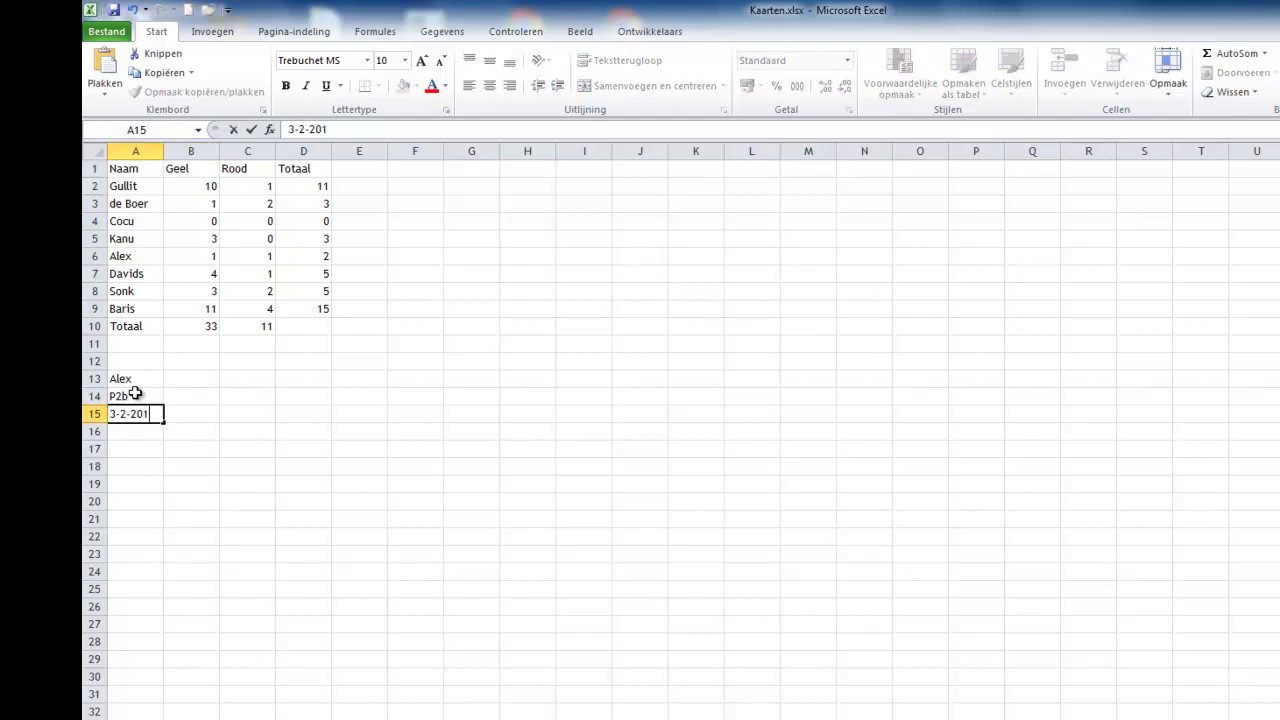
type("6")
key("Return")
type("Opdracht 3")
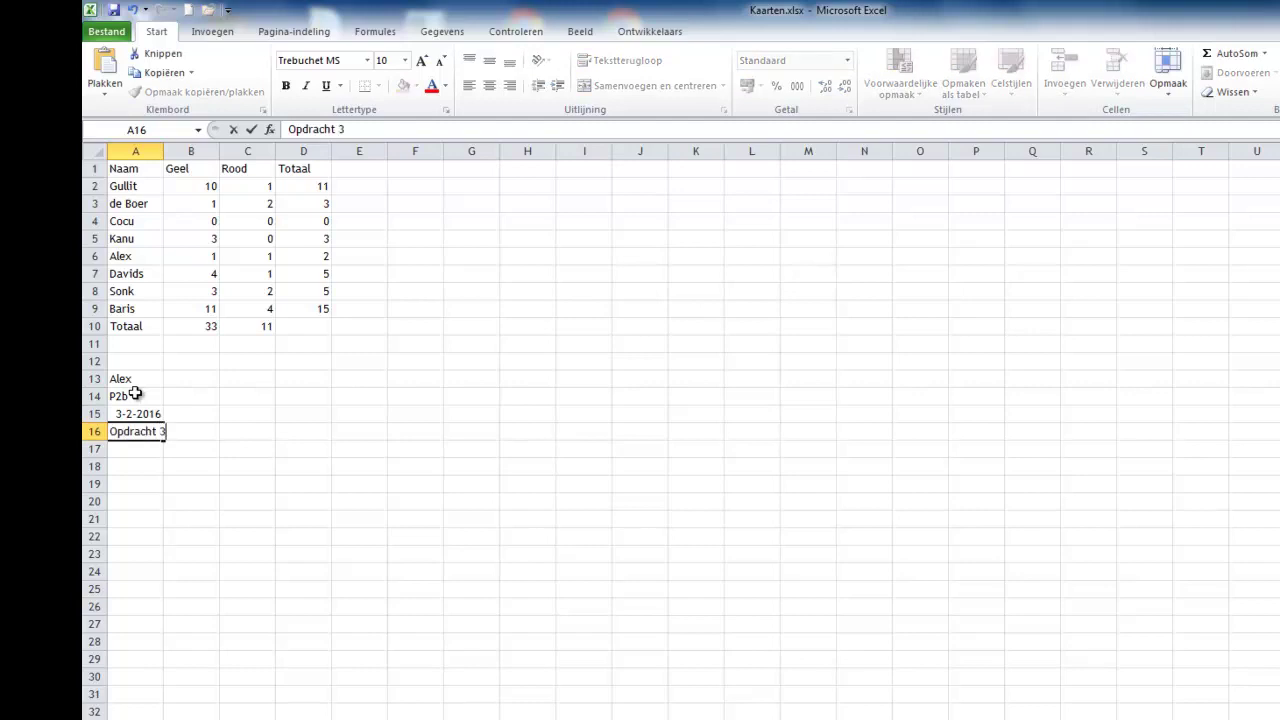
key("Return")
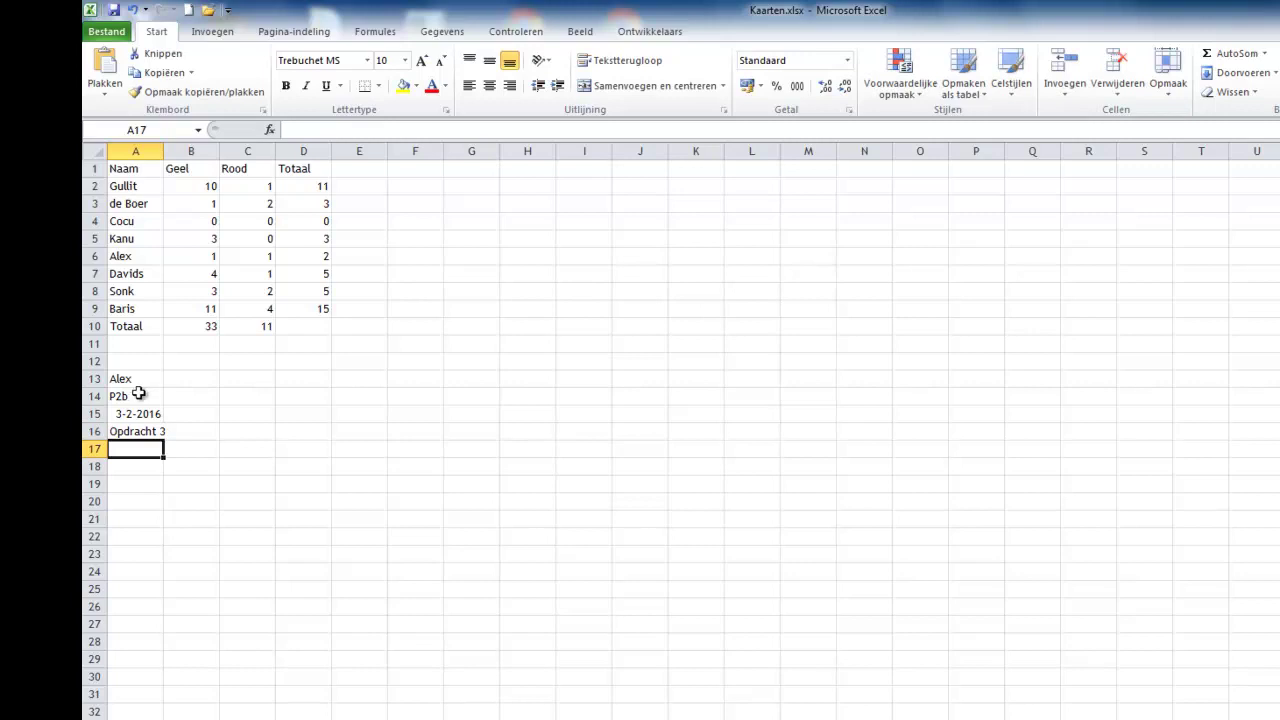
Print the card table worksheet, then save Kaarten.xlsx
left_click(93, 38)
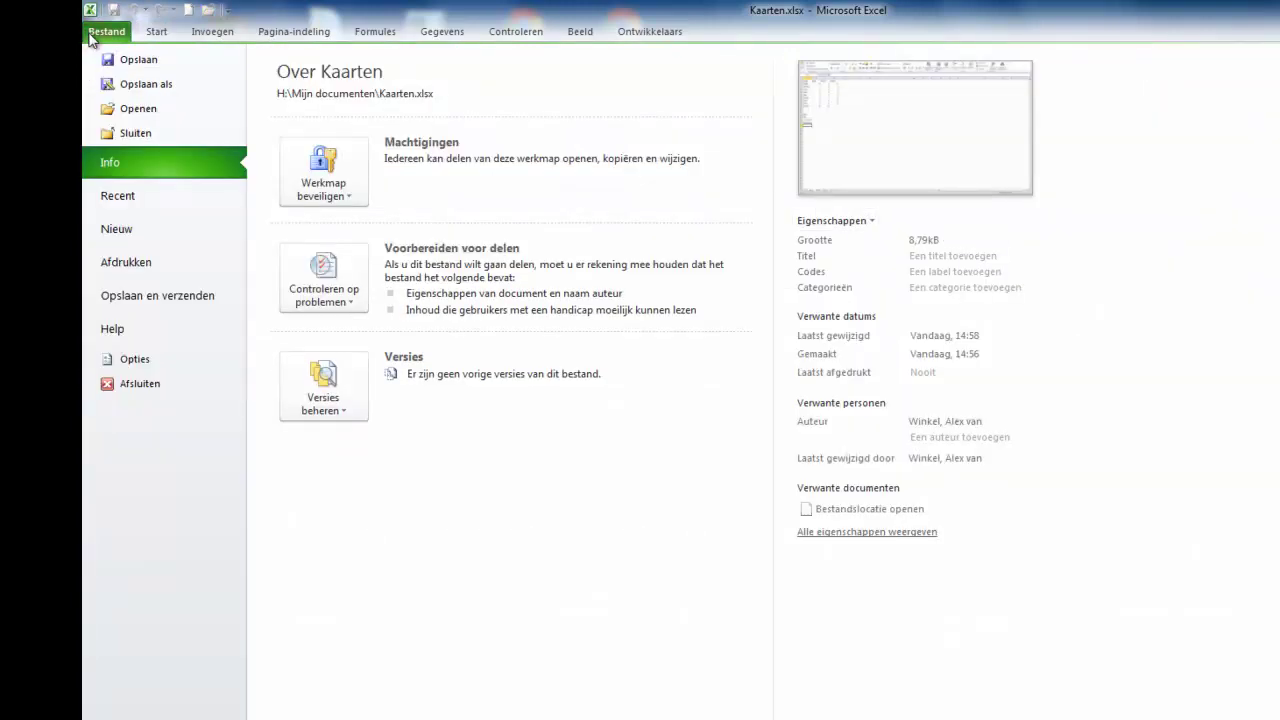
left_click(133, 262)
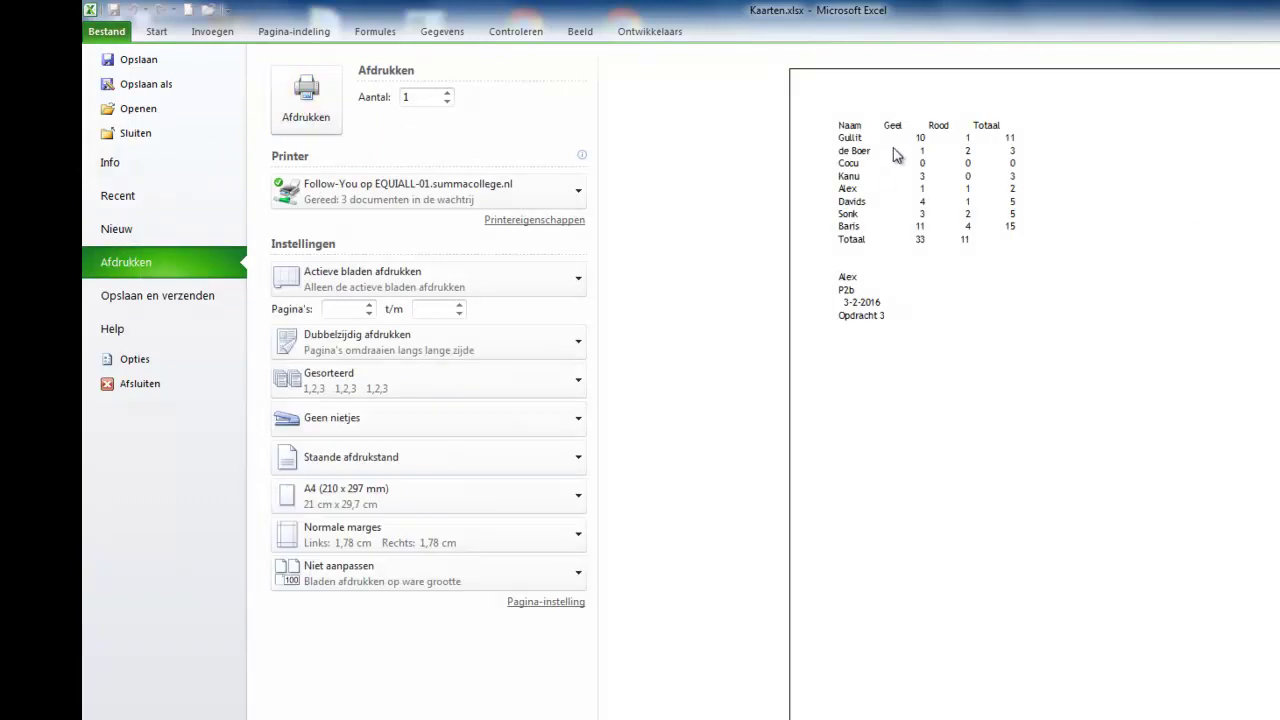
left_click(306, 107)
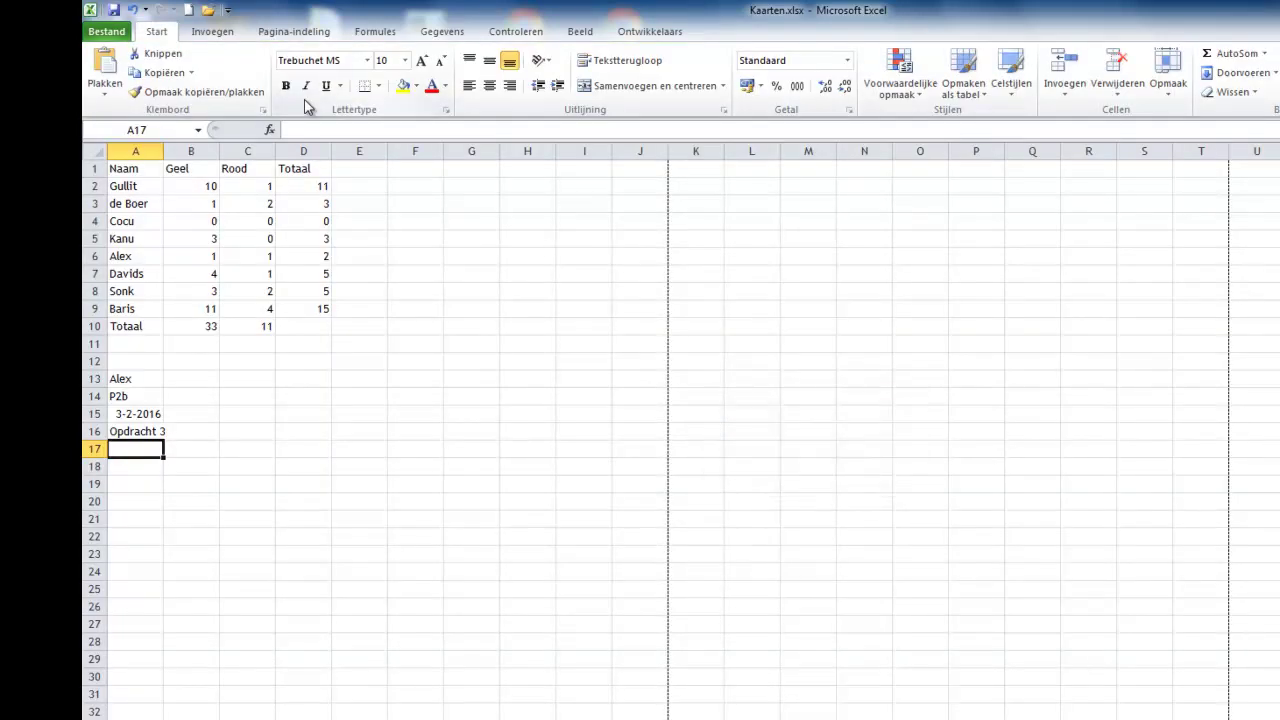
left_click(124, 33)
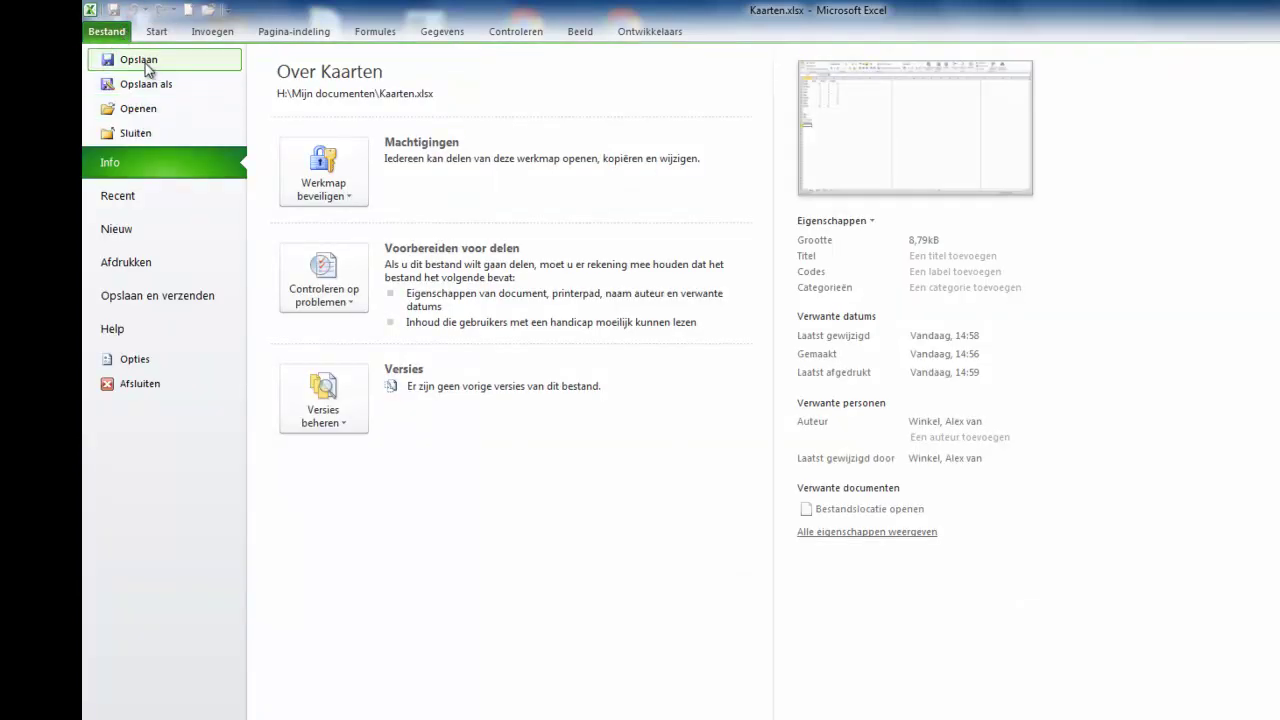
left_click(145, 63)
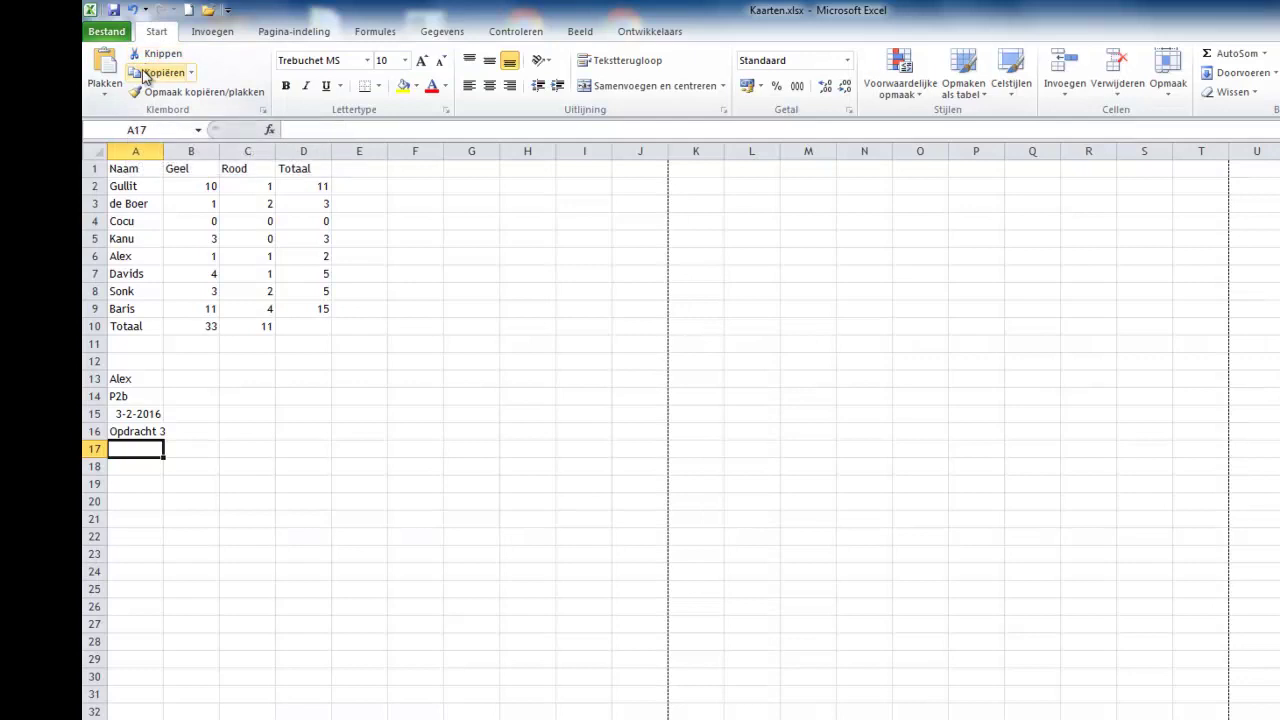